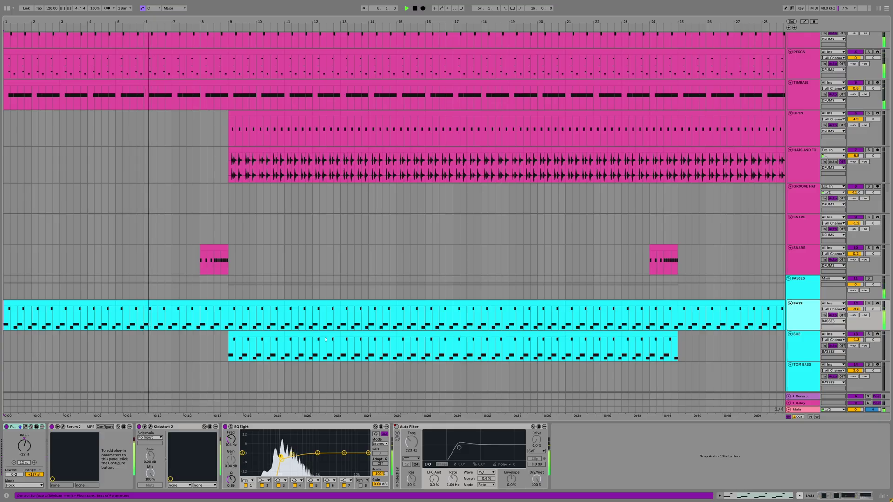
Step: Inspect the Kickstart plug-in on the BASS track, and view the notes and devices of the SNARE clip at bar 8
{"action": "left_click", "coordinate": [150, 427]}
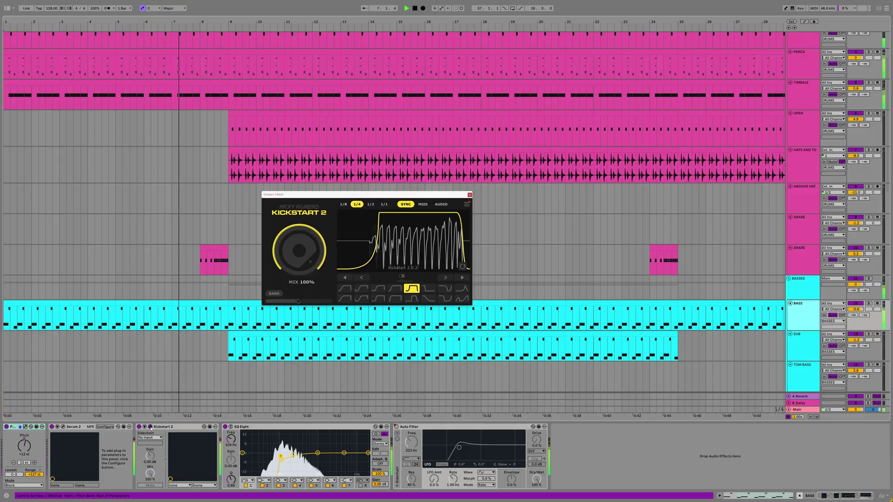
{"action": "left_click", "coordinate": [150, 427]}
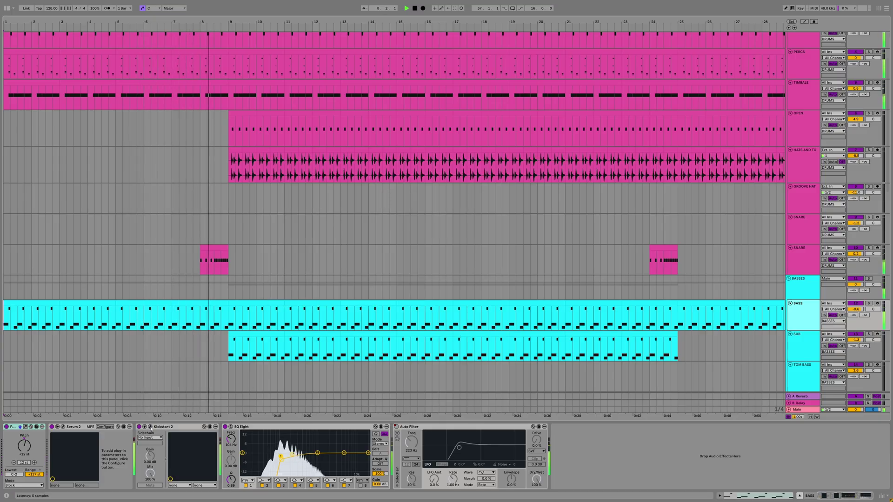
{"action": "left_click", "coordinate": [213, 248]}
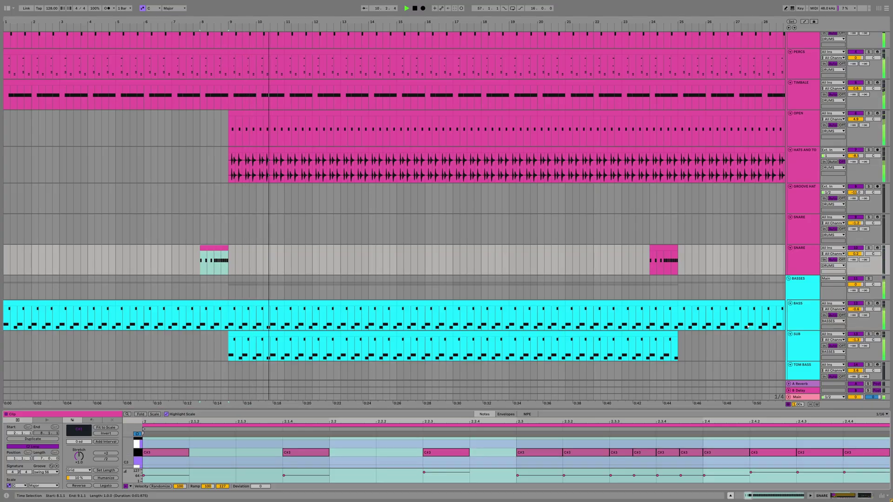
{"action": "key", "text": "shift+Tab"}
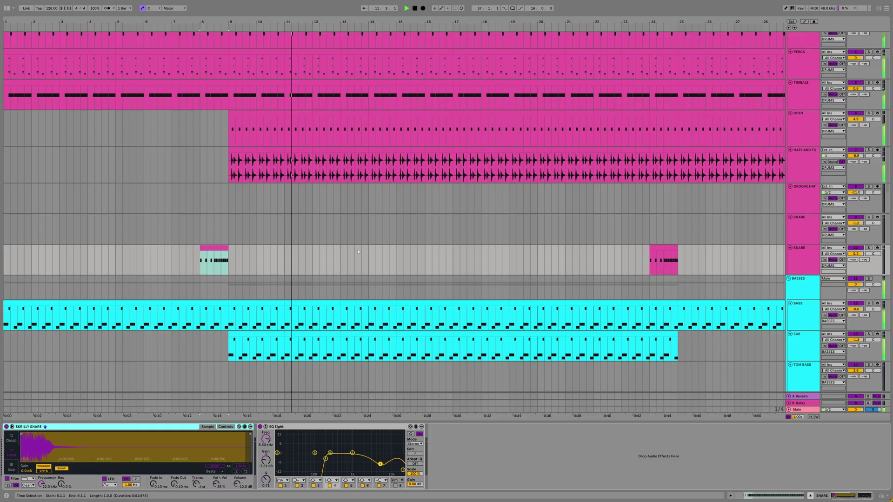
Step: Examine the Serum 2 synth patch on the SUB track and close its window
{"action": "left_click", "coordinate": [797, 314]}
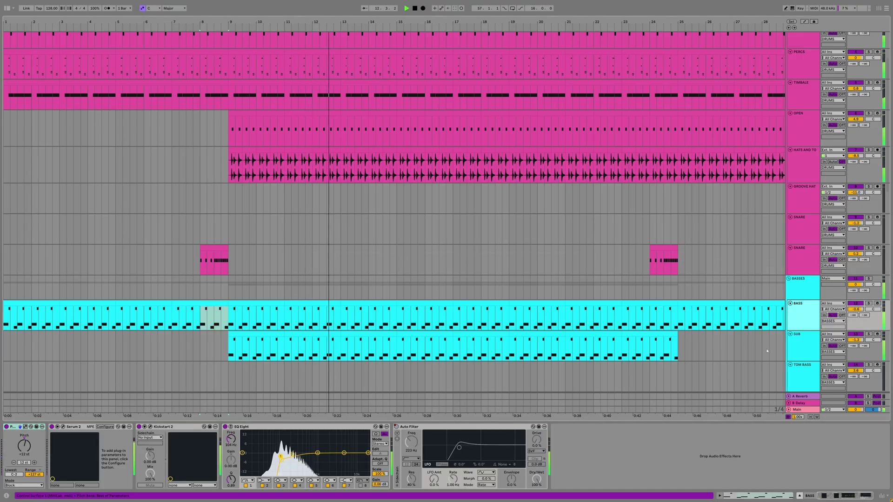
{"action": "key", "text": "Down"}
{"action": "left_click", "coordinate": [63, 426]}
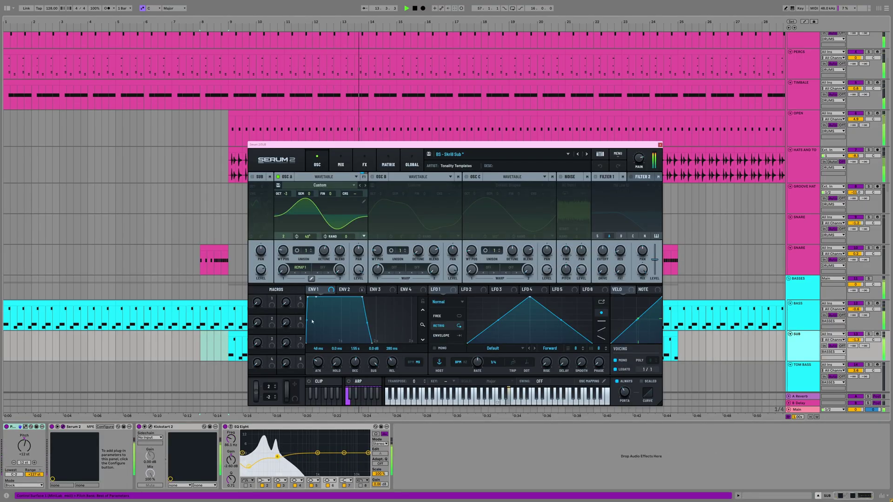
{"action": "left_click", "coordinate": [660, 145]}
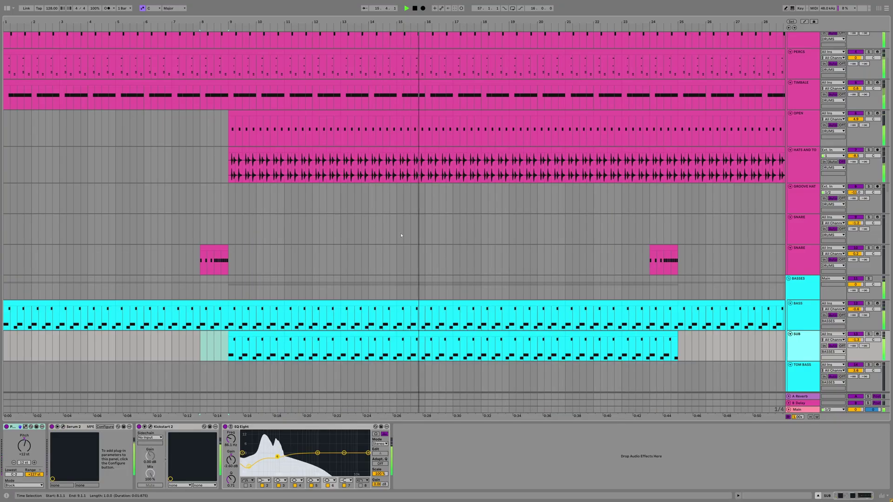
Step: Show the cyan BASSES group's device chain and examine the Serum 2 patch on the ACID track
{"action": "scroll", "coordinate": [796, 218], "scroll_direction": "down", "scroll_amount": 3}
{"action": "left_click", "coordinate": [801, 229]}
{"action": "scroll", "coordinate": [341, 274], "scroll_direction": "down", "scroll_amount": 3}
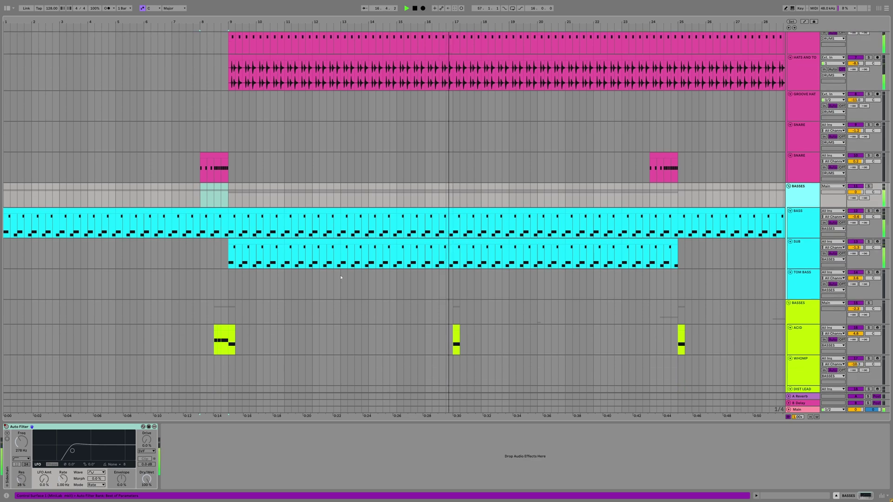
{"action": "left_click", "coordinate": [801, 322]}
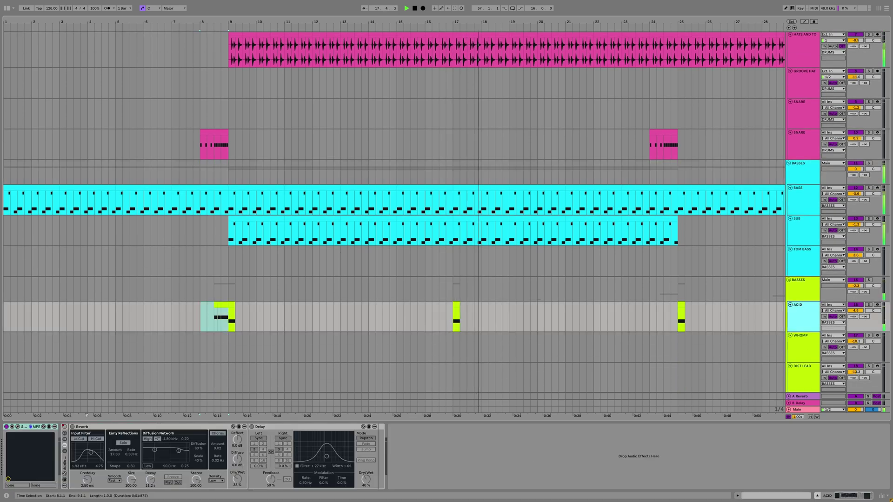
{"action": "left_click", "coordinate": [19, 428]}
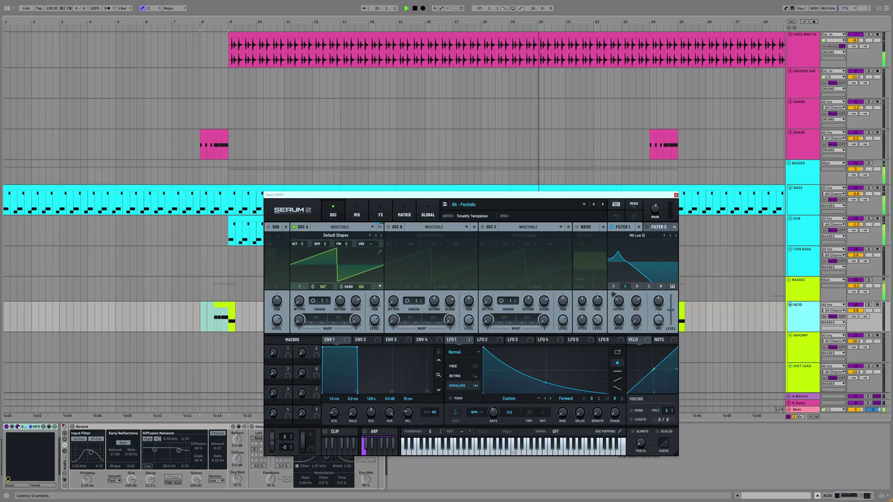
{"action": "left_click", "coordinate": [19, 427]}
Step: Show the effect chain of the chopped vocal track in the VOCALS group
{"action": "scroll", "coordinate": [450, 309], "scroll_direction": "down", "scroll_amount": 10}
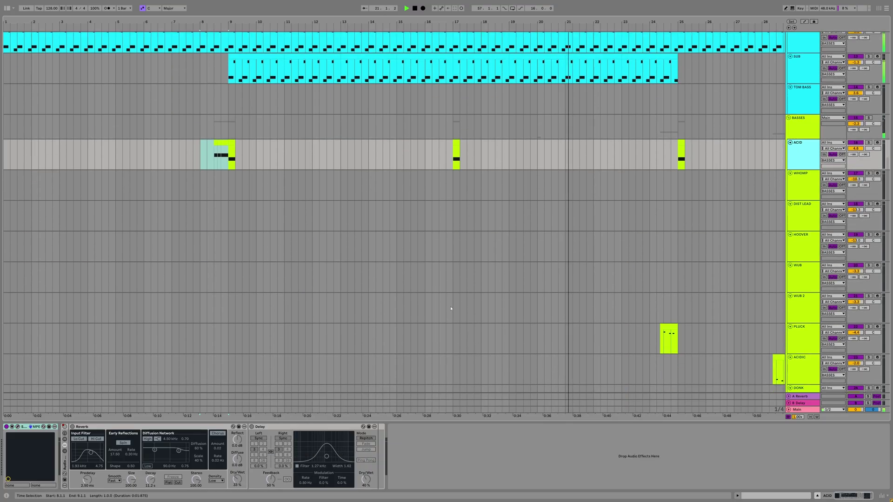
{"action": "scroll", "coordinate": [450, 309], "scroll_direction": "down", "scroll_amount": 12}
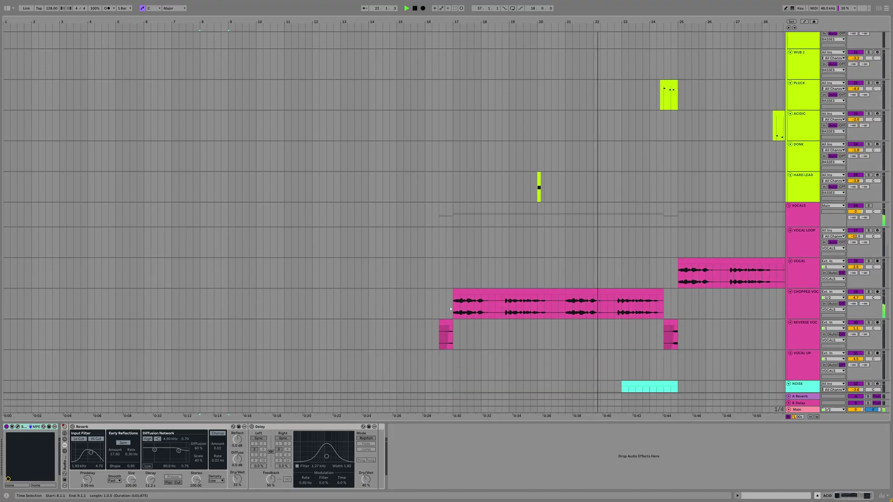
{"action": "scroll", "coordinate": [577, 260], "scroll_direction": "right", "scroll_amount": 6}
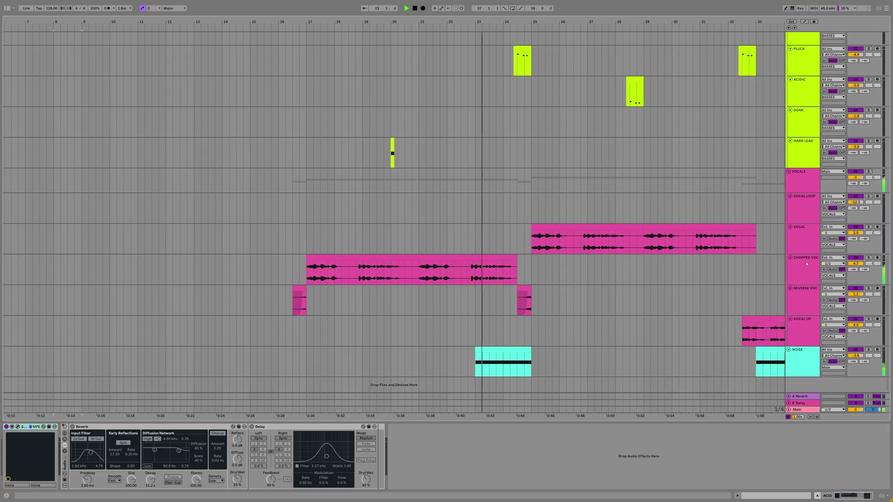
{"action": "left_click", "coordinate": [749, 264]}
{"action": "scroll", "coordinate": [425, 261], "scroll_direction": "right", "scroll_amount": 6}
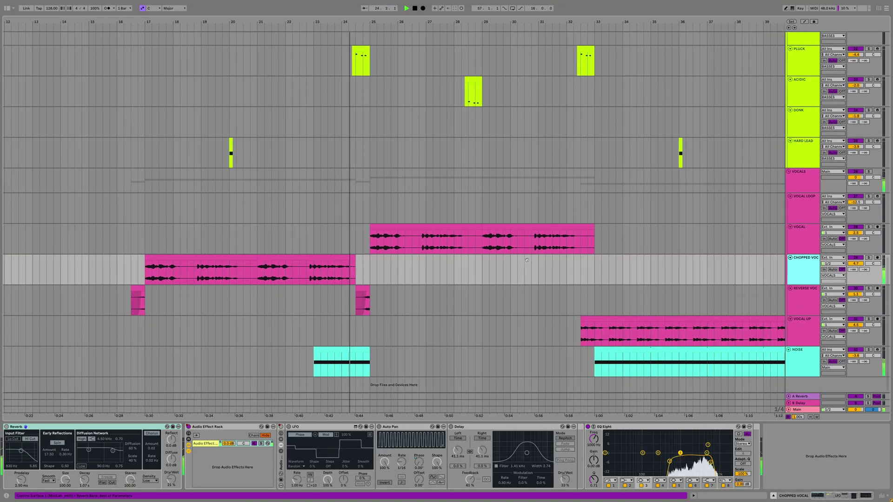
Step: Examine the Serum 2 patch on the ACIDIC track, moving its window clear of the clips before closing it
{"action": "scroll", "coordinate": [425, 261], "scroll_direction": "up", "scroll_amount": 8}
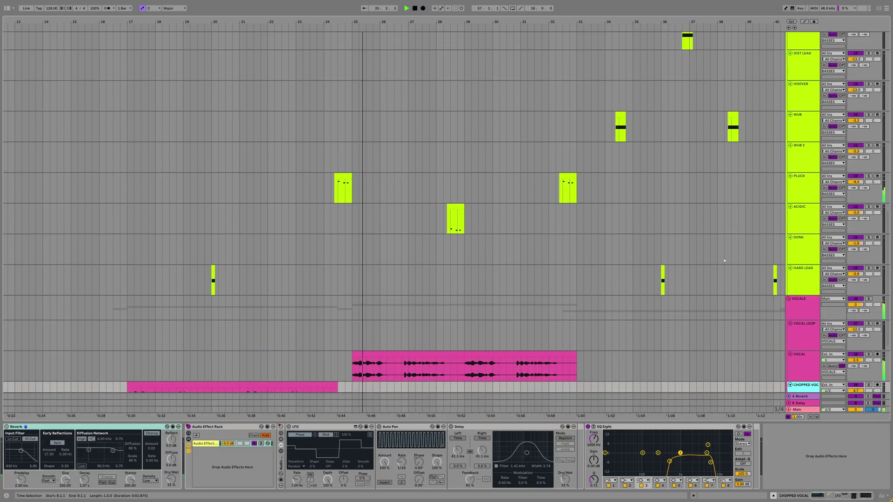
{"action": "left_click", "coordinate": [808, 248]}
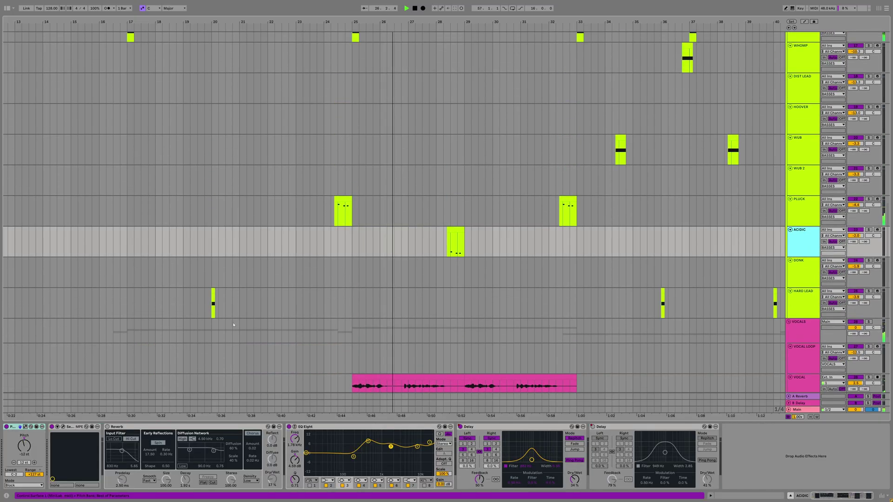
{"action": "left_click", "coordinate": [68, 427]}
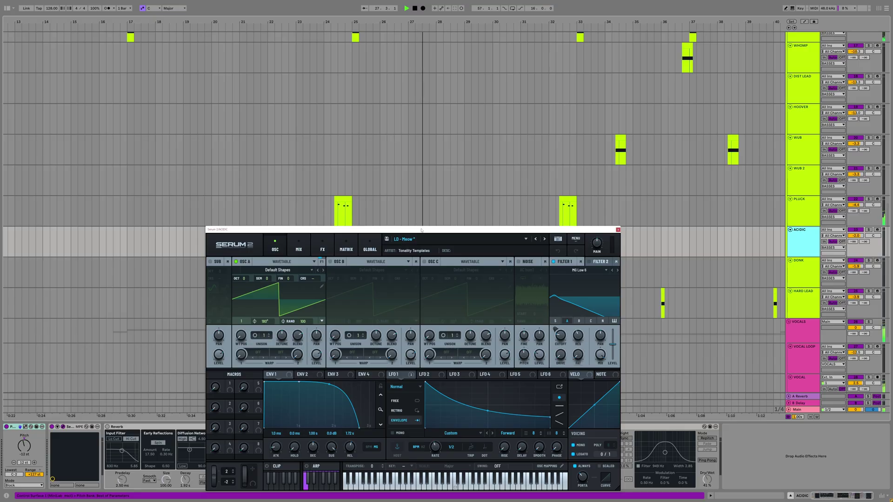
{"action": "left_click_drag", "start_coordinate": [422, 229], "coordinate": [256, 152]}
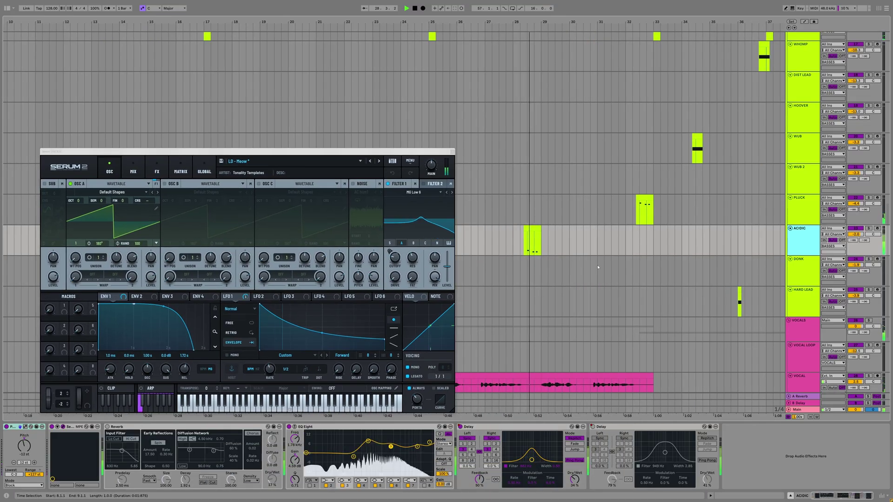
{"action": "left_click", "coordinate": [453, 152]}
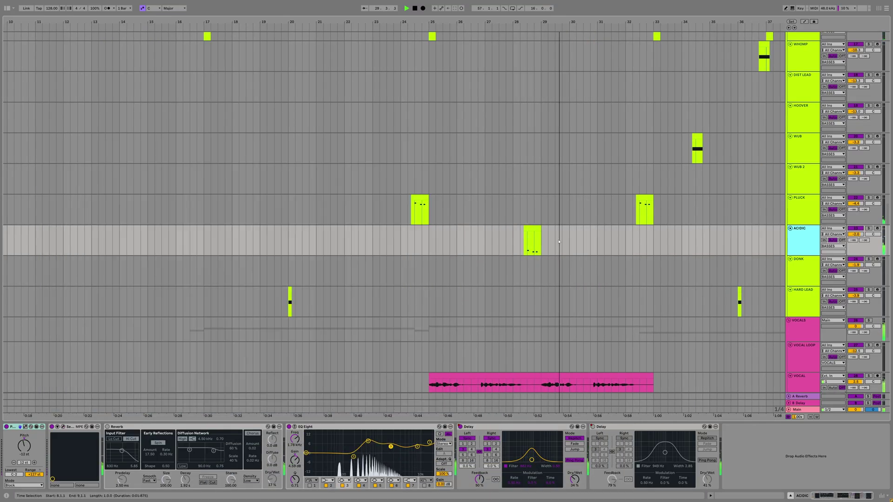
Step: Examine the Serum 2 patch on the PLUCK track and close its window
{"action": "scroll", "coordinate": [521, 242], "scroll_direction": "up", "scroll_amount": 3}
{"action": "scroll", "coordinate": [521, 241], "scroll_direction": "right", "scroll_amount": 3}
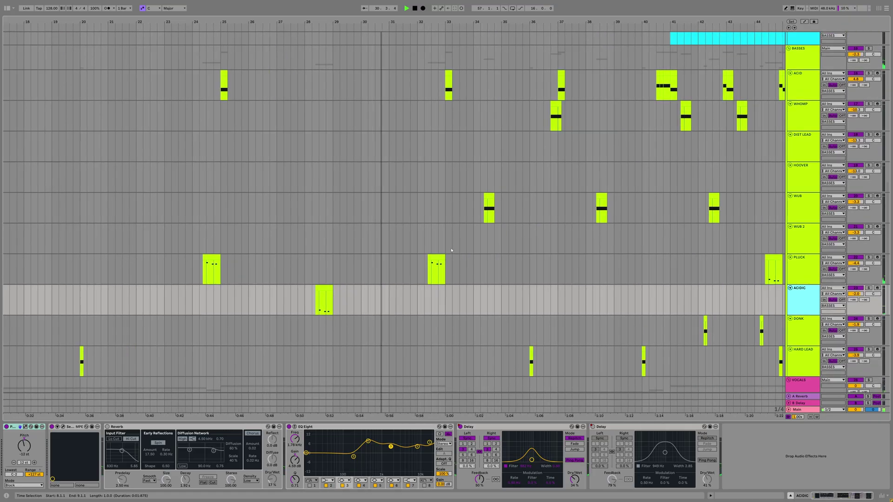
{"action": "left_click", "coordinate": [803, 273]}
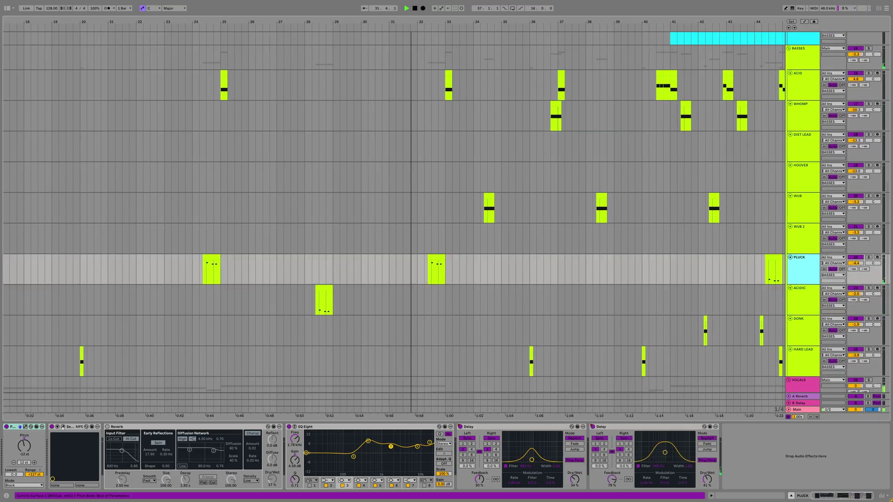
{"action": "left_click", "coordinate": [63, 427]}
{"action": "left_click_drag", "start_coordinate": [344, 87], "coordinate": [312, 96]}
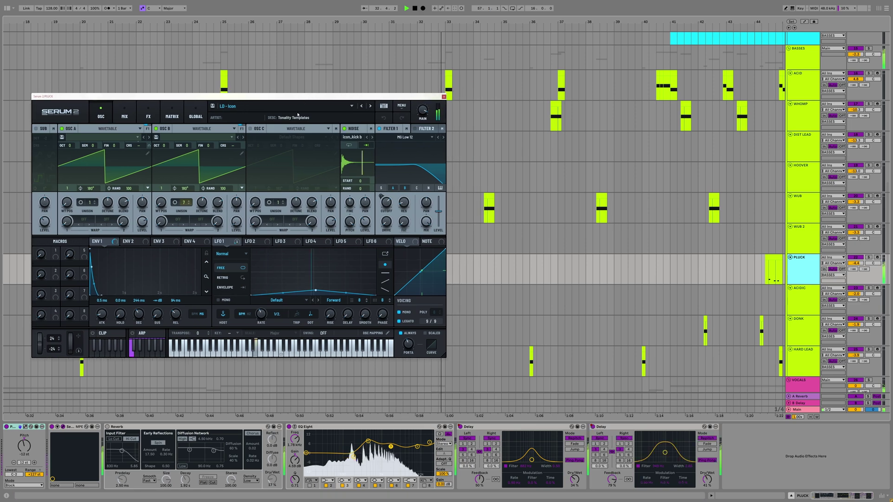
{"action": "left_click", "coordinate": [444, 96]}
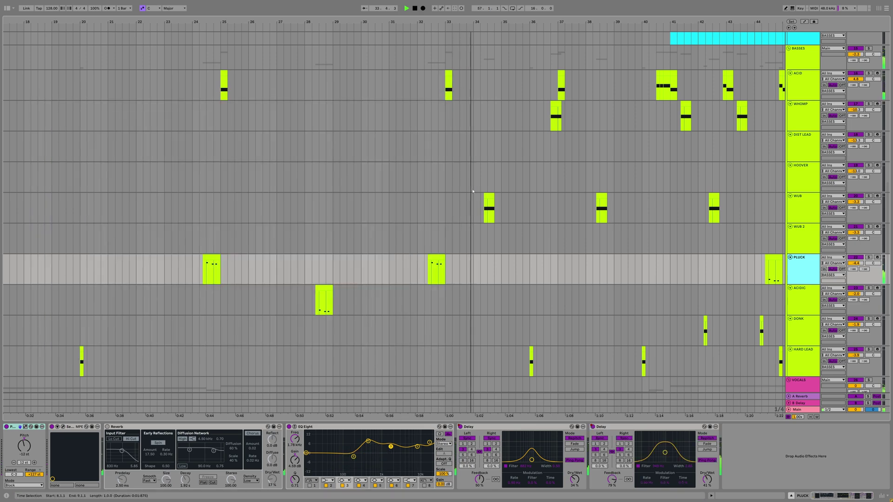
Step: Examine the notes of the PERCS clip at bar 37 in an enlarged note editor, and show the track's devices
{"action": "scroll", "coordinate": [472, 190], "scroll_direction": "up", "scroll_amount": 10}
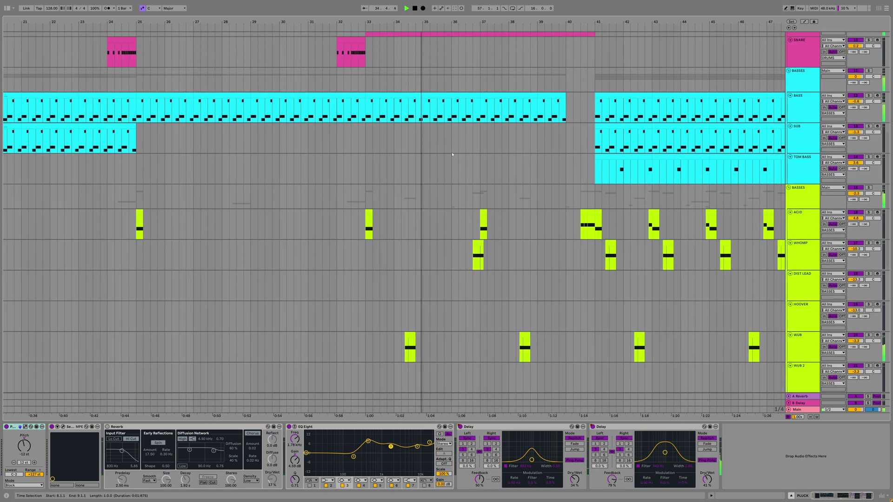
{"action": "scroll", "coordinate": [453, 154], "scroll_direction": "up", "scroll_amount": 10}
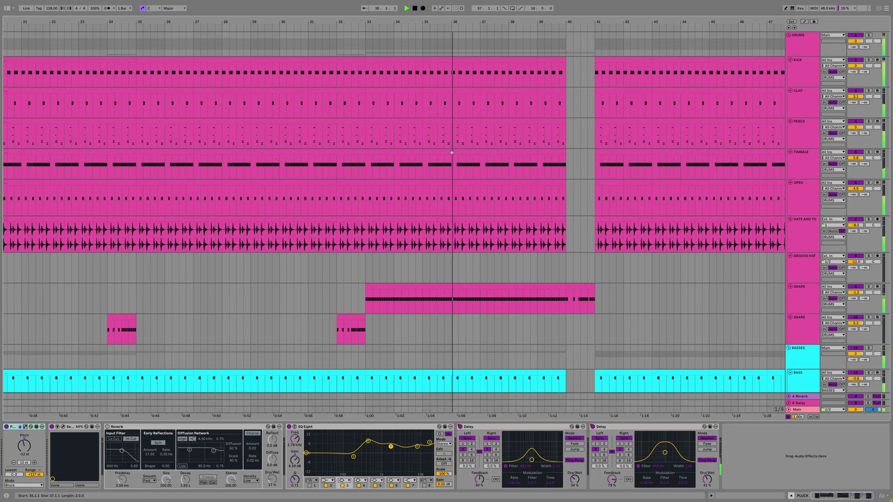
{"action": "double_click", "coordinate": [493, 120]}
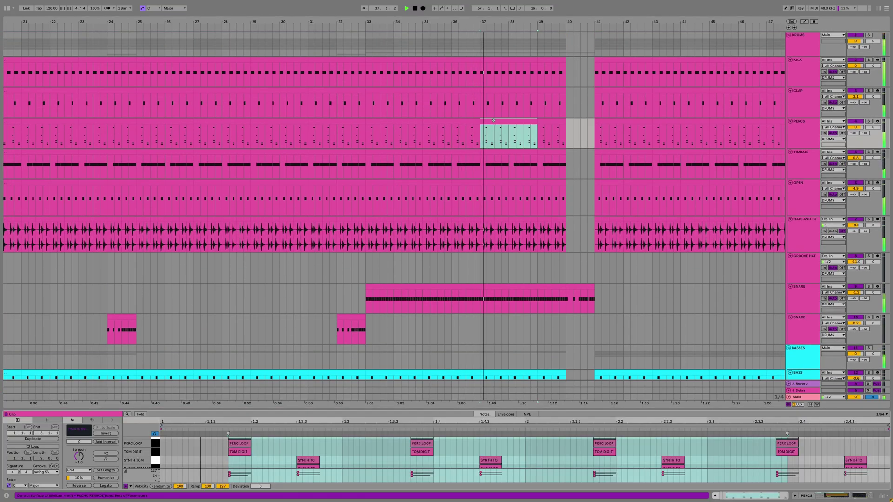
{"action": "left_click_drag", "start_coordinate": [436, 408], "coordinate": [436, 308]}
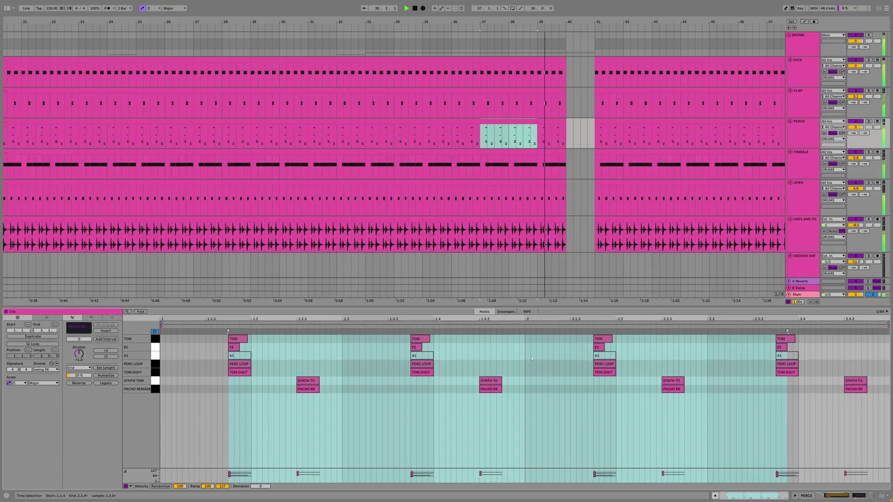
{"action": "key", "text": "shift+Tab"}
Step: Examine the Serum 2 patch on the BASS track and hide the plug-in window
{"action": "scroll", "coordinate": [487, 233], "scroll_direction": "down", "scroll_amount": 8}
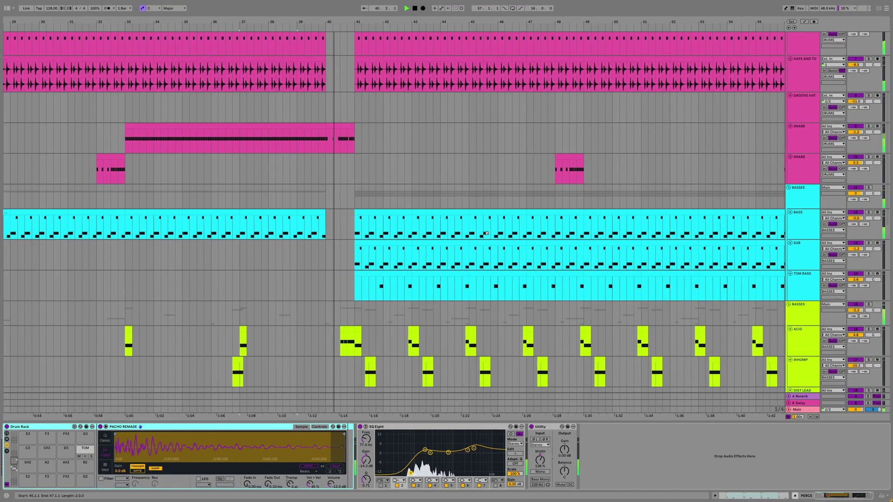
{"action": "key", "text": "Down"}
{"action": "key", "text": "Down"}
{"action": "key", "text": "Down"}
{"action": "key", "text": "Down"}
{"action": "key", "text": "Down"}
{"action": "key", "text": "Down"}
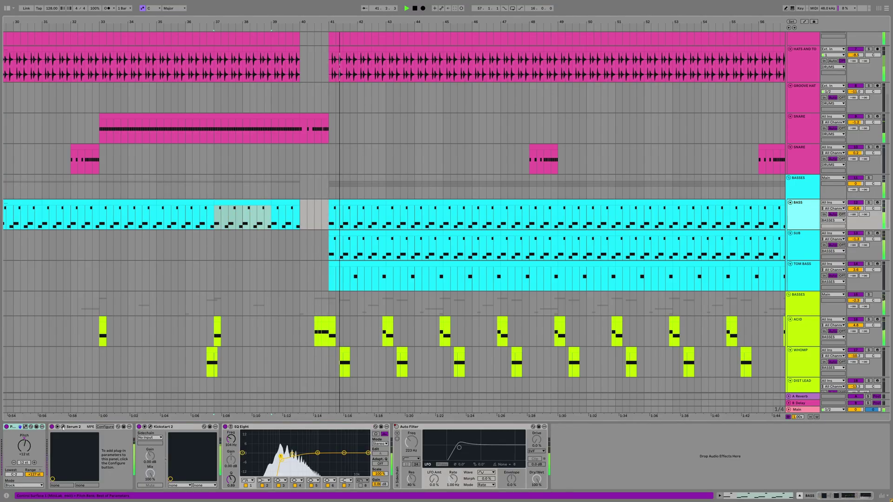
{"action": "left_click", "coordinate": [62, 427]}
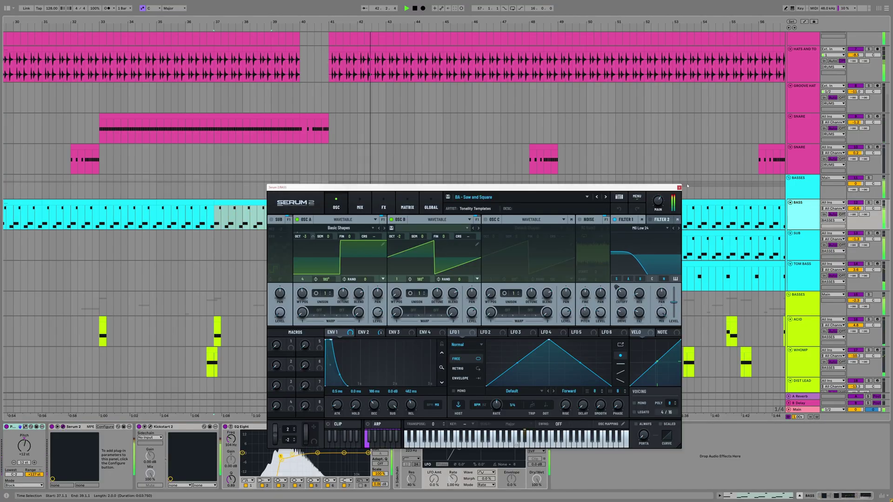
{"action": "key", "text": "super+alt+p"}
Step: Examine the Serum 2 patch on the WUB track, moving its window clear of the later clips before closing it
{"action": "scroll", "coordinate": [471, 250], "scroll_direction": "down", "scroll_amount": 5}
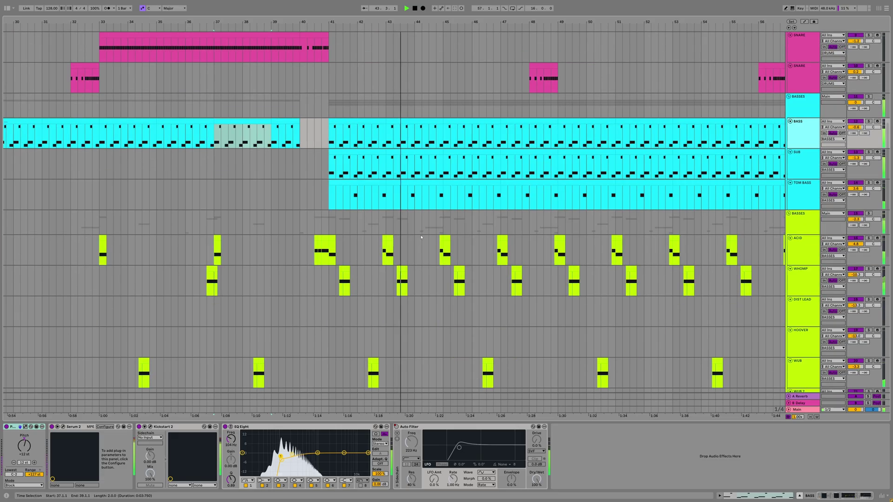
{"action": "scroll", "coordinate": [471, 249], "scroll_direction": "down", "scroll_amount": 1}
{"action": "left_click", "coordinate": [803, 304]}
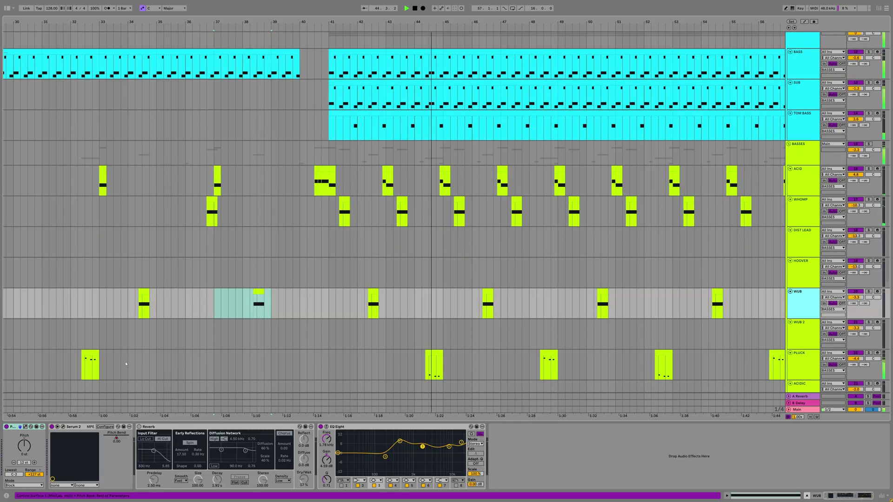
{"action": "left_click", "coordinate": [63, 426]}
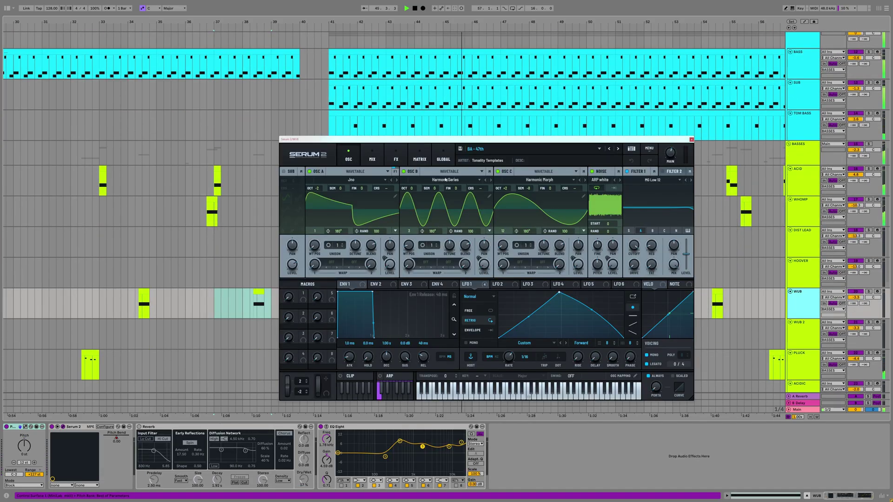
{"action": "left_click_drag", "start_coordinate": [472, 139], "coordinate": [225, 136]}
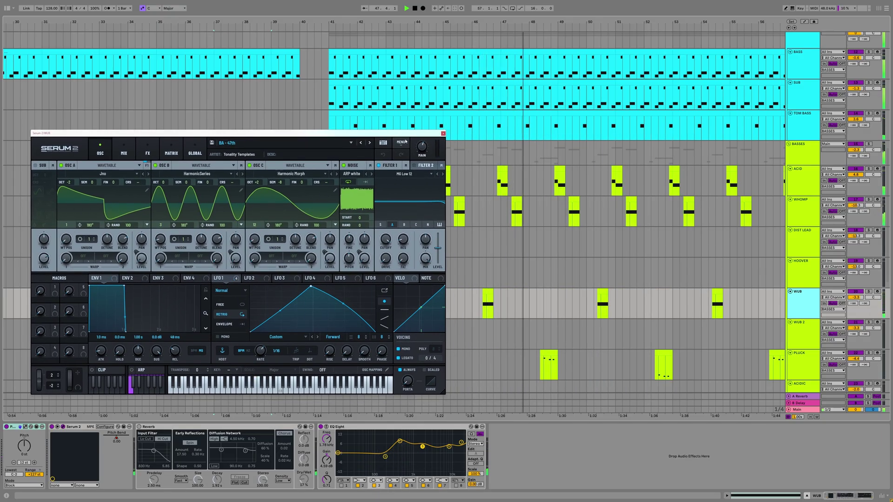
{"action": "left_click", "coordinate": [443, 134]}
{"action": "scroll", "coordinate": [443, 134], "scroll_direction": "down", "scroll_amount": 1}
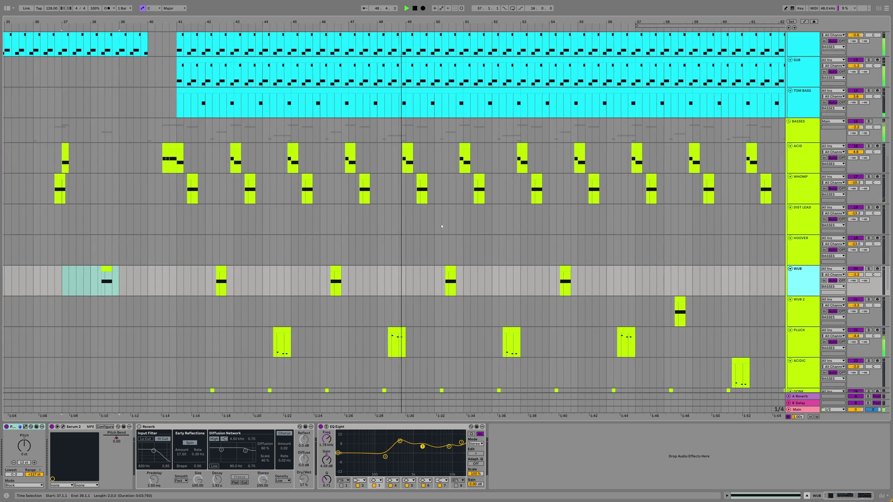
Step: Show the PLUCK track's devices, and examine the Serum 2 patch on the WHOMP track before closing its window
{"action": "key", "text": "Down"}
{"action": "key", "text": "Down"}
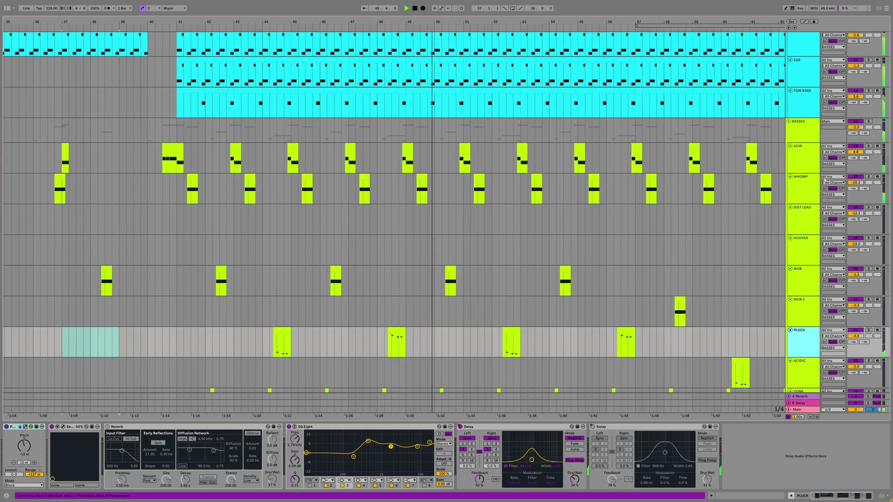
{"action": "left_click", "coordinate": [794, 190]}
{"action": "left_click", "coordinate": [63, 427]}
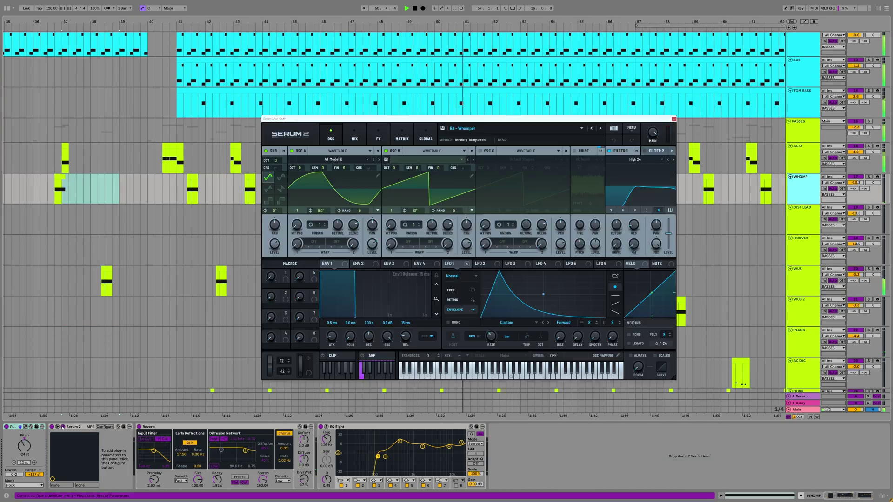
{"action": "left_click_drag", "start_coordinate": [462, 120], "coordinate": [236, 122]}
{"action": "left_click", "coordinate": [464, 121]}
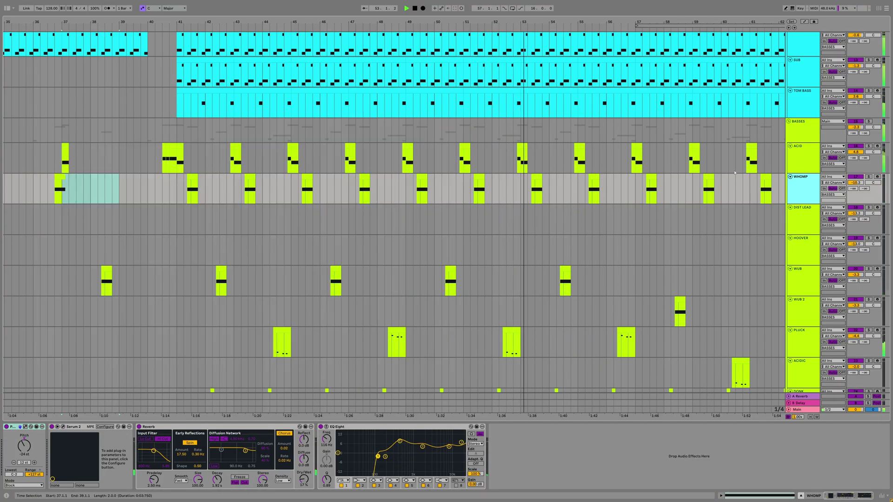
Step: Examine the effect chain on the BASSES group, including its EQ Eight, Compressor, OTT, Saturator and Reverb
{"action": "left_click", "coordinate": [796, 132]}
{"action": "scroll", "coordinate": [465, 223], "scroll_direction": "right", "scroll_amount": 6}
{"action": "scroll", "coordinate": [465, 223], "scroll_direction": "down", "scroll_amount": 1}
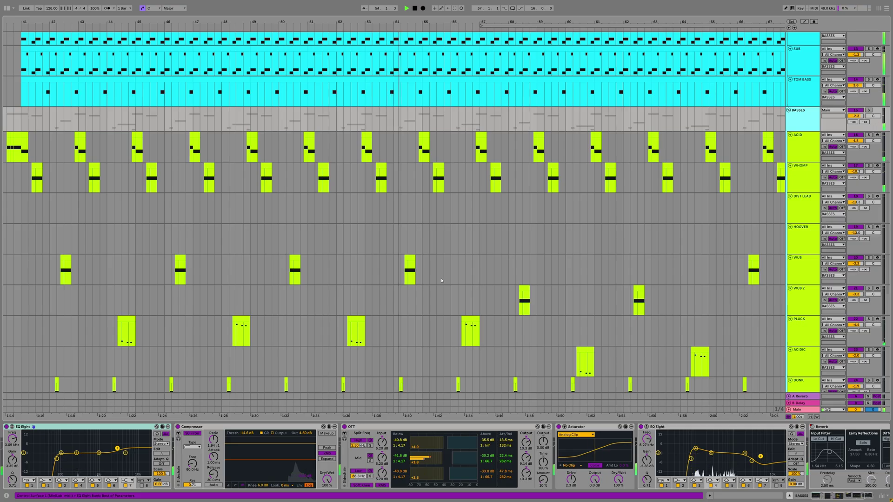
{"action": "left_click", "coordinate": [846, 498]}
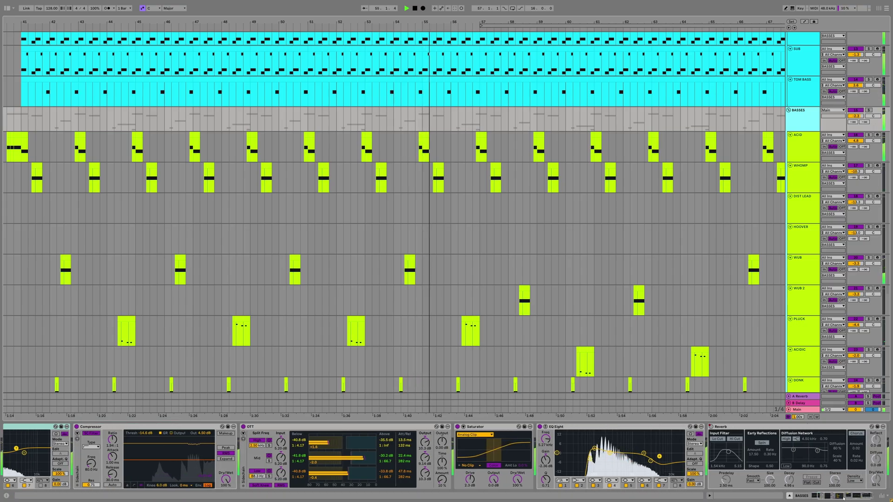
{"action": "left_click", "coordinate": [818, 495]}
{"action": "scroll", "coordinate": [494, 295], "scroll_direction": "right", "scroll_amount": 3}
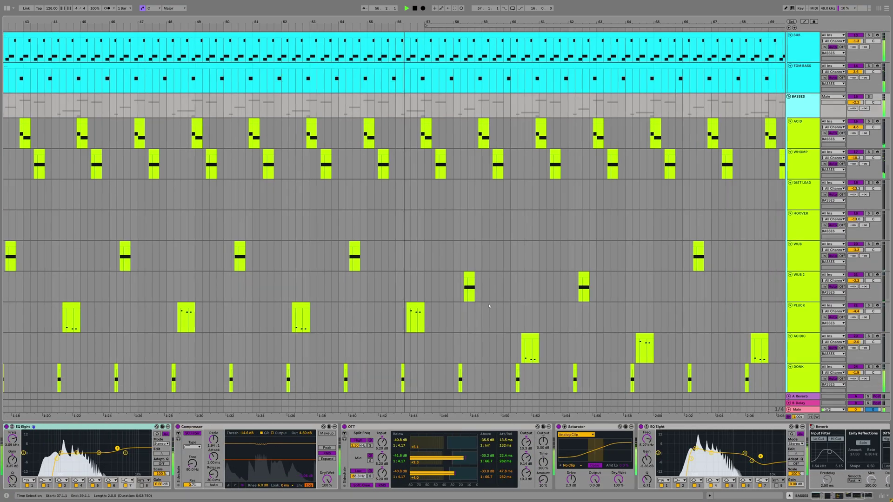
Step: Examine the Serum 2 patch on the HARD LEAD track and close its window
{"action": "scroll", "coordinate": [495, 295], "scroll_direction": "down", "scroll_amount": 1}
{"action": "scroll", "coordinate": [494, 295], "scroll_direction": "down", "scroll_amount": 3}
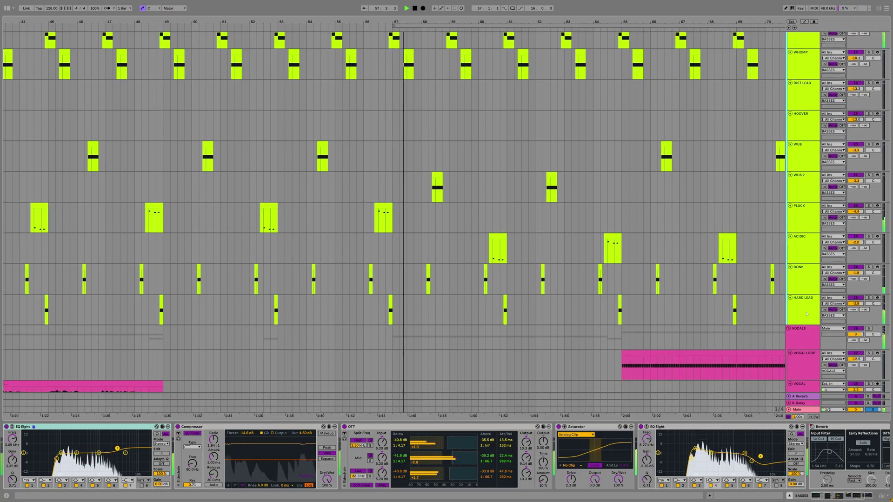
{"action": "left_click", "coordinate": [98, 310]}
{"action": "left_click", "coordinate": [63, 427]}
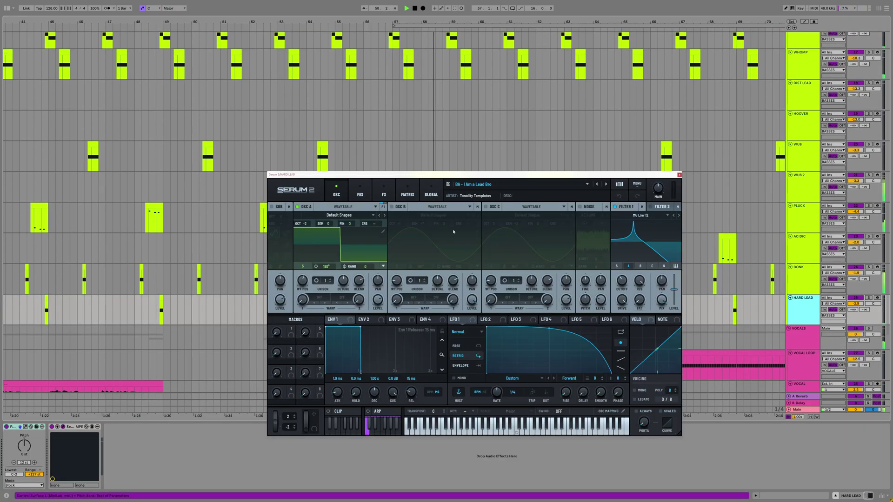
{"action": "left_click", "coordinate": [679, 176]}
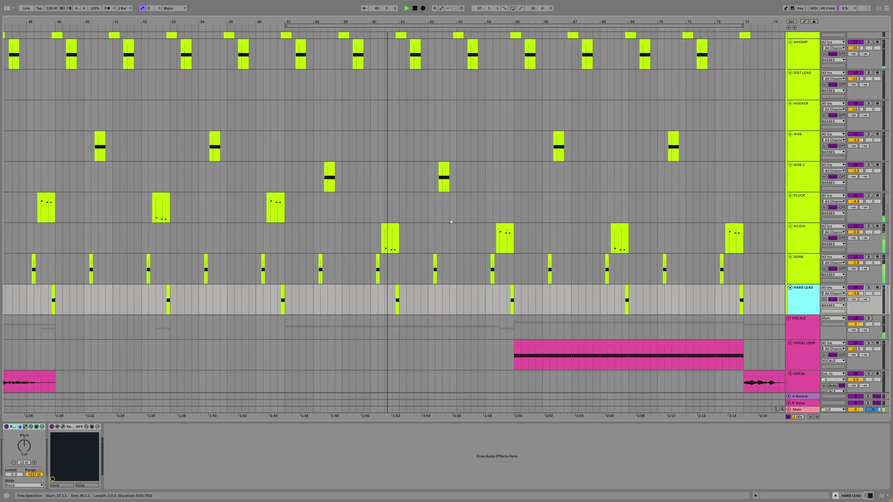
Step: Show the effect devices on the CHOPPED VOC track and the sampler and effects on the VOCAL LOOP track
{"action": "scroll", "coordinate": [449, 223], "scroll_direction": "down", "scroll_amount": 5}
{"action": "left_click", "coordinate": [805, 312]}
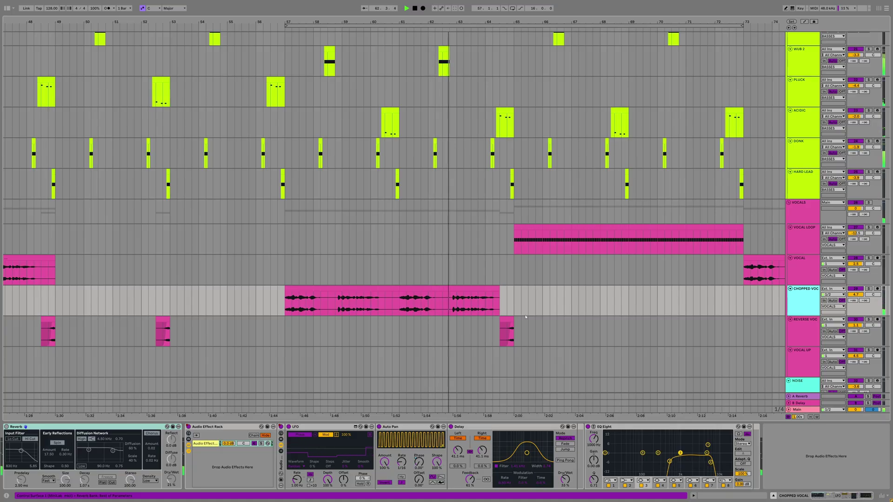
{"action": "scroll", "coordinate": [652, 279], "scroll_direction": "right", "scroll_amount": 5}
{"action": "scroll", "coordinate": [651, 280], "scroll_direction": "down", "scroll_amount": 1}
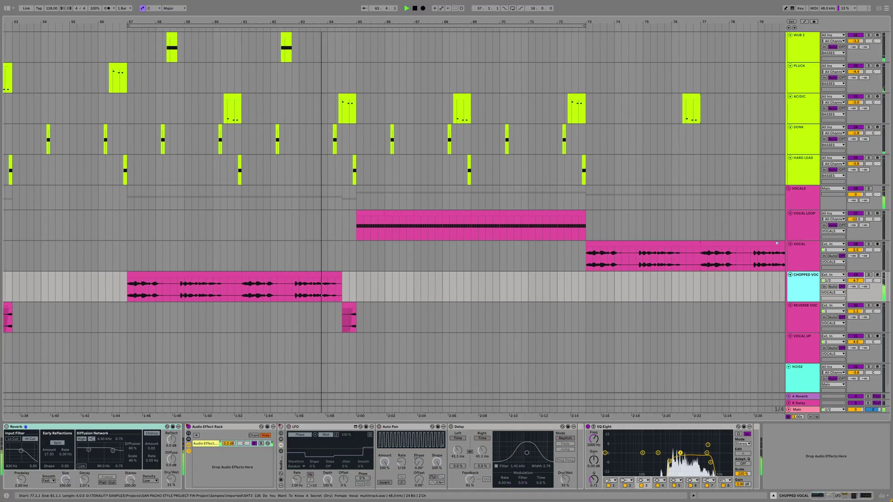
{"action": "left_click", "coordinate": [803, 231]}
{"action": "scroll", "coordinate": [362, 316], "scroll_direction": "up", "scroll_amount": 1}
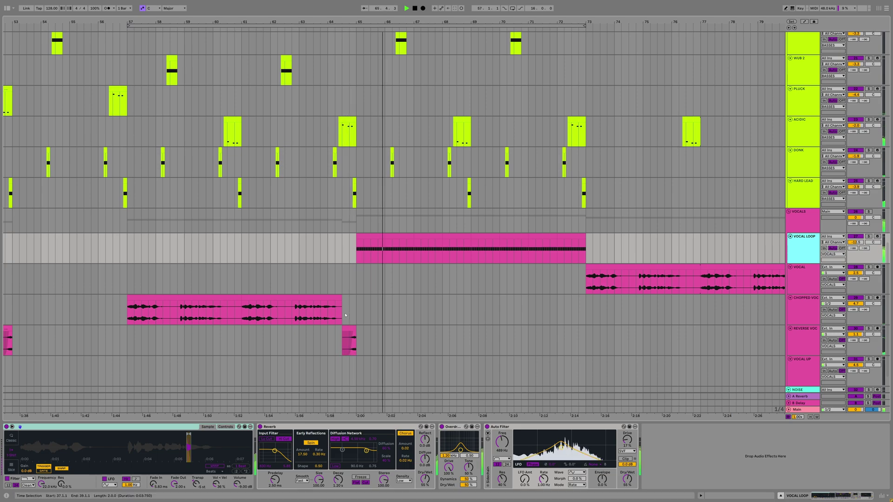
Step: Look over the bass clips across a wider span of the timeline and show the ACID track's devices
{"action": "scroll", "coordinate": [365, 328], "scroll_direction": "up", "scroll_amount": 2}
{"action": "left_click_drag", "start_coordinate": [413, 25], "coordinate": [413, 22]}
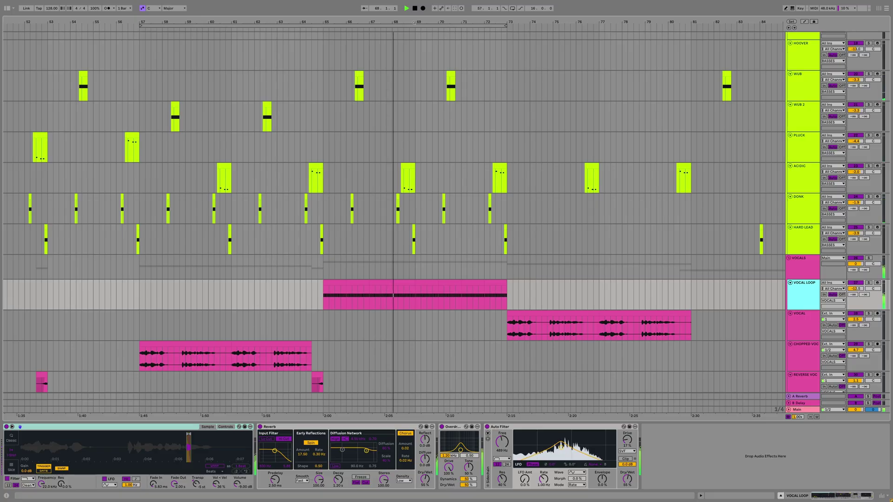
{"action": "scroll", "coordinate": [413, 129], "scroll_direction": "up", "scroll_amount": 5}
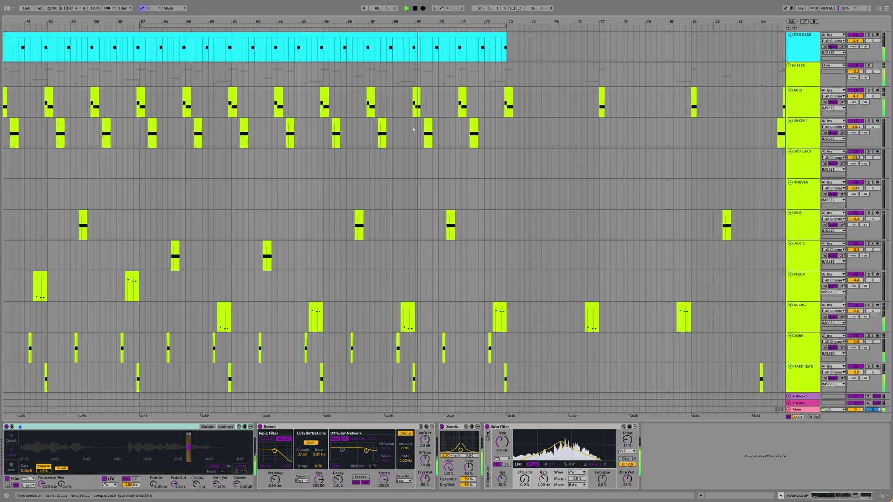
{"action": "scroll", "coordinate": [414, 128], "scroll_direction": "up", "scroll_amount": 1}
{"action": "left_click", "coordinate": [413, 129]}
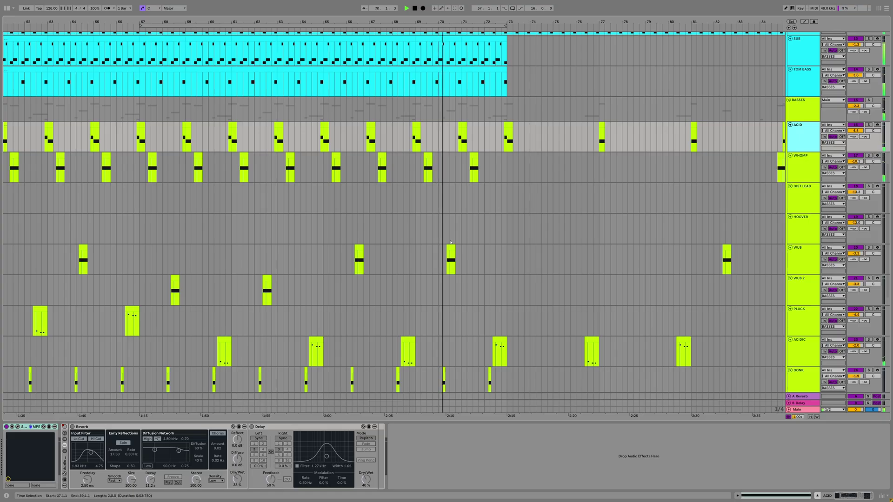
Step: Review the lower tracks over a longer section of the arrangement, checking the VOCALS group and the VOCAL track's effects
{"action": "scroll", "coordinate": [406, 288], "scroll_direction": "up", "scroll_amount": 8}
{"action": "left_click_drag", "start_coordinate": [479, 23], "coordinate": [367, 15]}
{"action": "scroll", "coordinate": [423, 257], "scroll_direction": "down", "scroll_amount": 13}
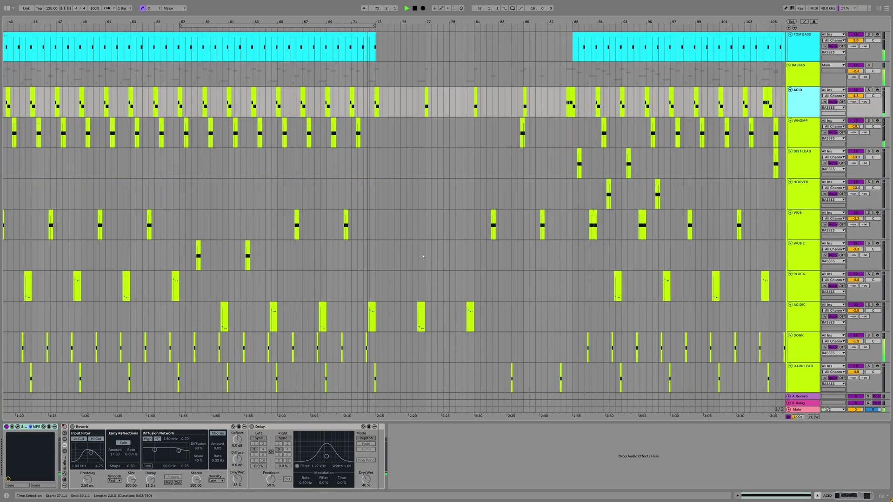
{"action": "scroll", "coordinate": [423, 256], "scroll_direction": "down", "scroll_amount": 6}
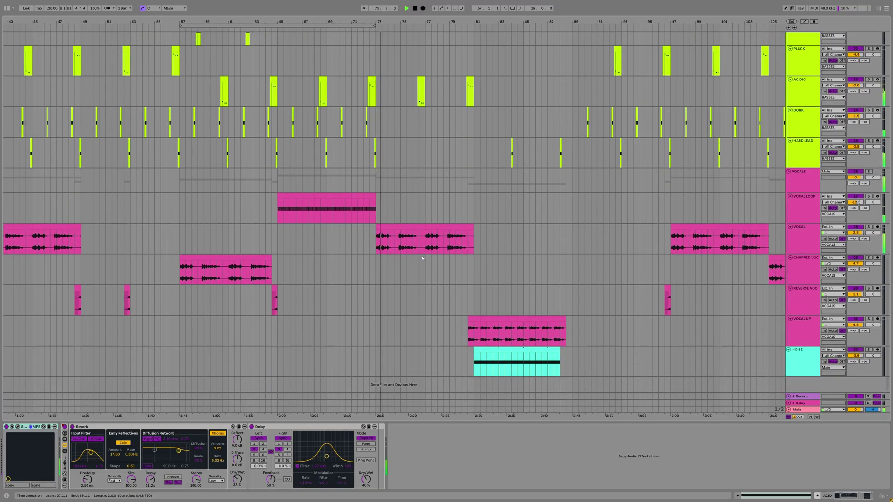
{"action": "left_click", "coordinate": [805, 188]}
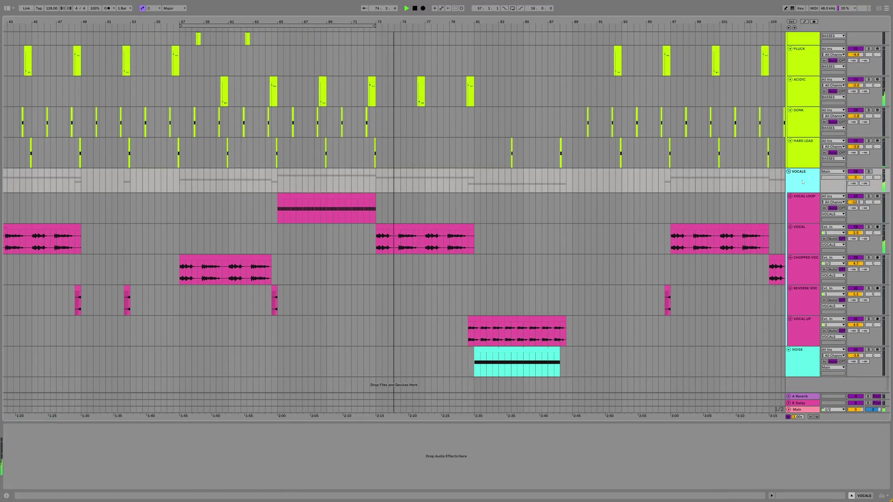
{"action": "left_click", "coordinate": [807, 209]}
{"action": "left_click", "coordinate": [808, 228]}
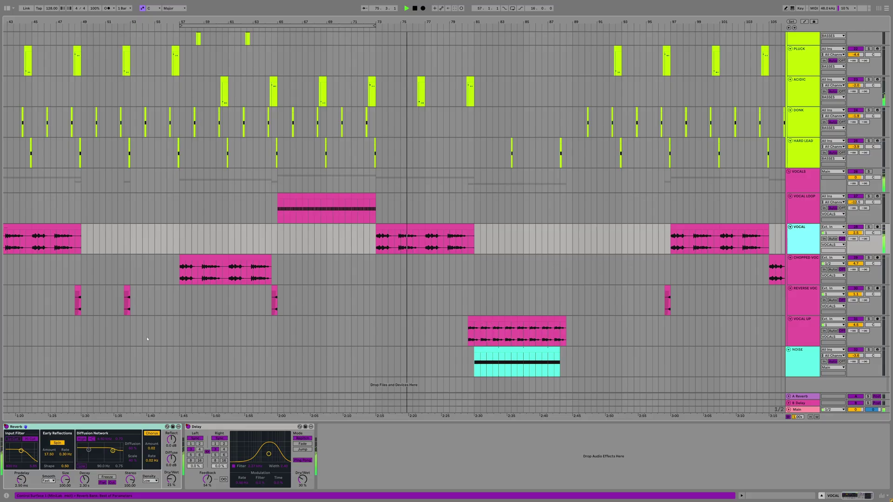
Step: Examine the oscillators and effects of the Serum 2 patch on the ACIDIC track, and close its window
{"action": "scroll", "coordinate": [353, 279], "scroll_direction": "up", "scroll_amount": 7}
{"action": "left_click", "coordinate": [803, 248]}
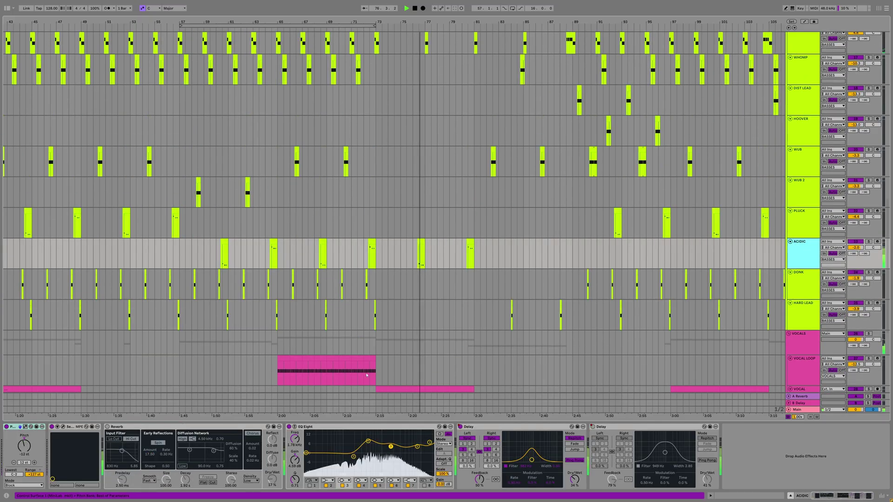
{"action": "left_click", "coordinate": [63, 427]}
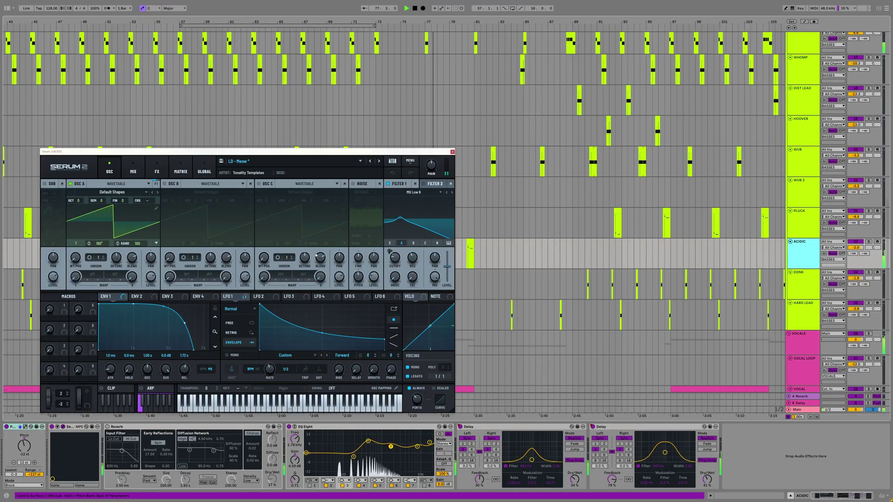
{"action": "scroll", "coordinate": [463, 178], "scroll_direction": "up", "scroll_amount": 4}
{"action": "scroll", "coordinate": [463, 178], "scroll_direction": "left", "scroll_amount": 3}
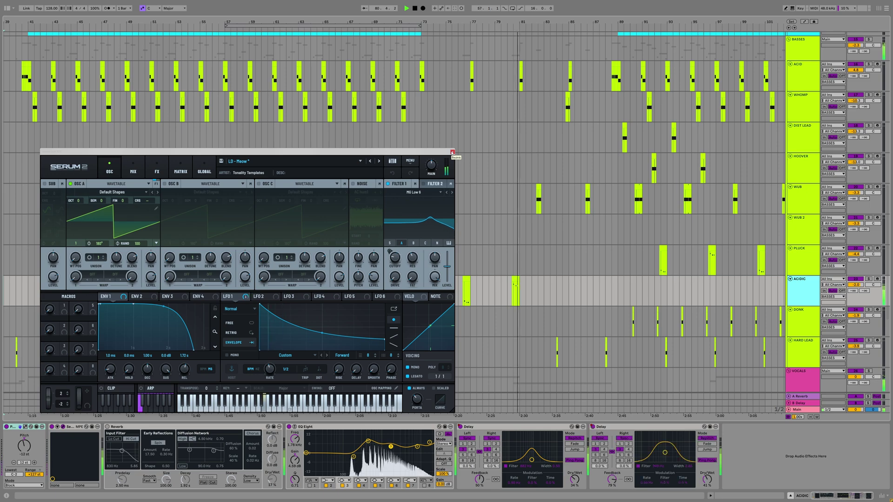
{"action": "left_click", "coordinate": [158, 171]}
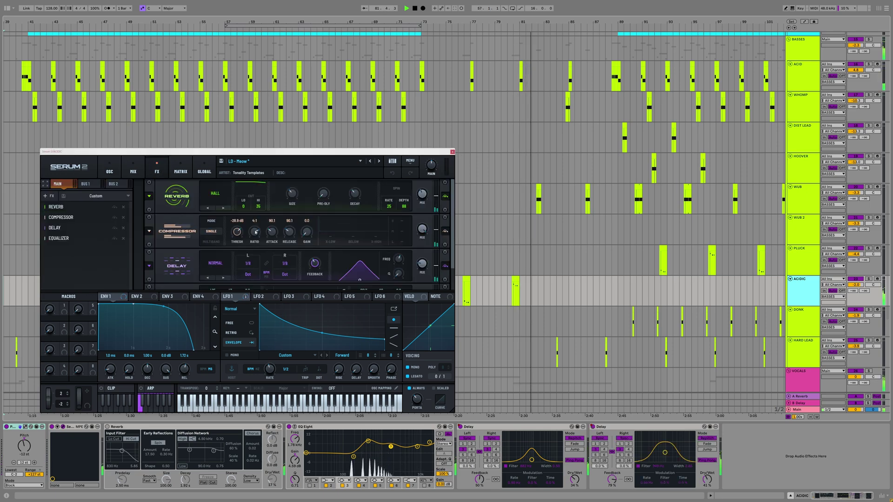
{"action": "scroll", "coordinate": [453, 220], "scroll_direction": "down", "scroll_amount": 2}
{"action": "left_click", "coordinate": [452, 151]}
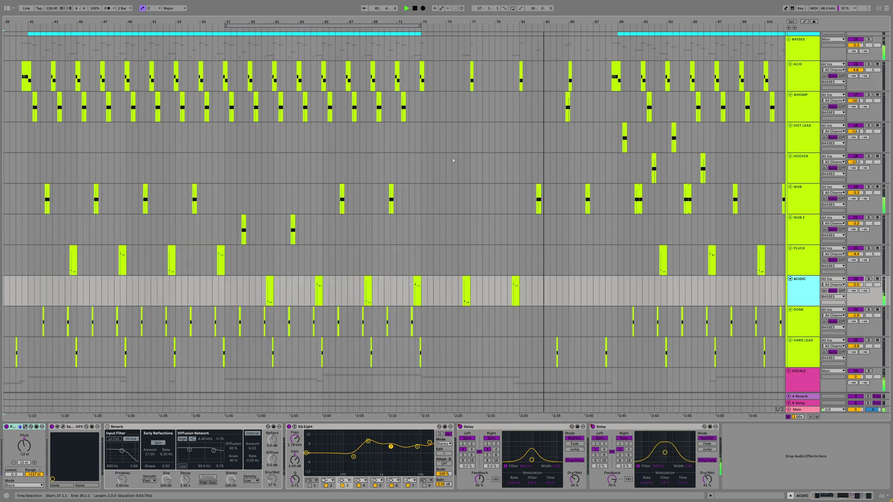
Step: Examine the Serum 2 patch on the DIST LEAD track, moving its window clear of the clips after bar 89 before hiding it
{"action": "scroll", "coordinate": [483, 258], "scroll_direction": "right", "scroll_amount": 5}
{"action": "scroll", "coordinate": [483, 258], "scroll_direction": "up", "scroll_amount": 3}
{"action": "scroll", "coordinate": [483, 258], "scroll_direction": "right", "scroll_amount": 3}
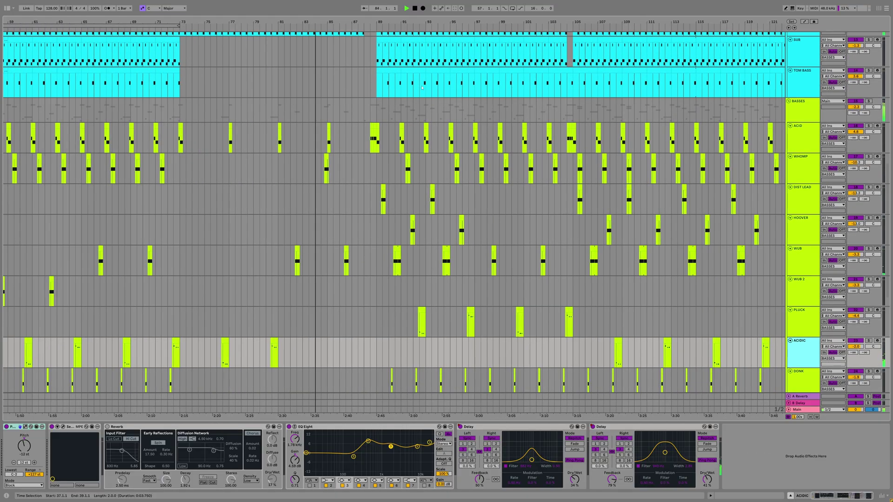
{"action": "scroll", "coordinate": [482, 258], "scroll_direction": "up", "scroll_amount": 5}
{"action": "scroll", "coordinate": [421, 189], "scroll_direction": "up", "scroll_amount": 1}
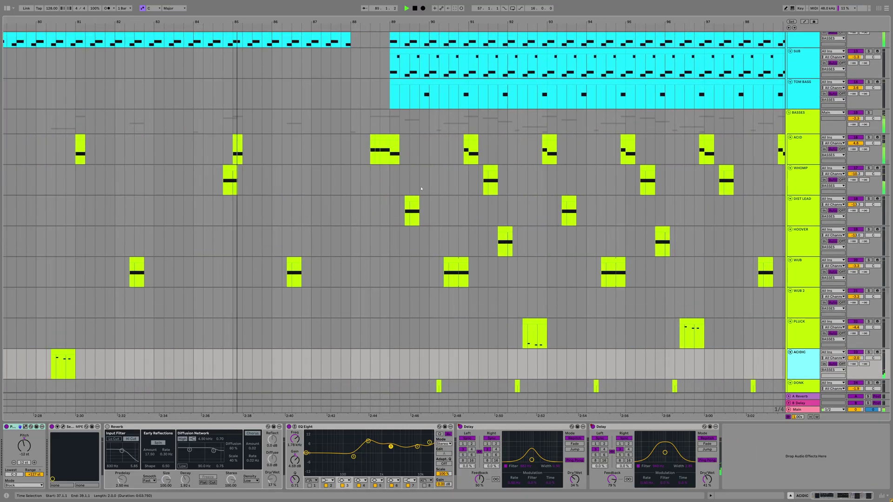
{"action": "left_click", "coordinate": [801, 222]}
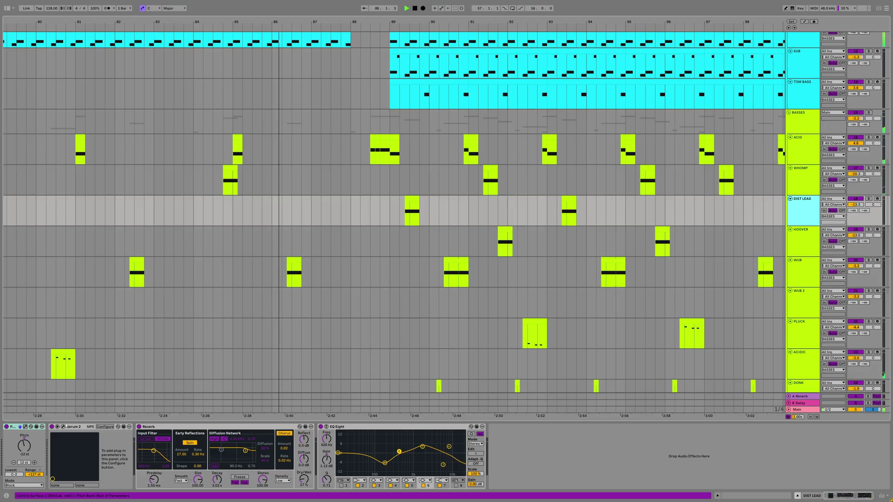
{"action": "left_click", "coordinate": [63, 427]}
{"action": "left_click_drag", "start_coordinate": [421, 166], "coordinate": [179, 163]}
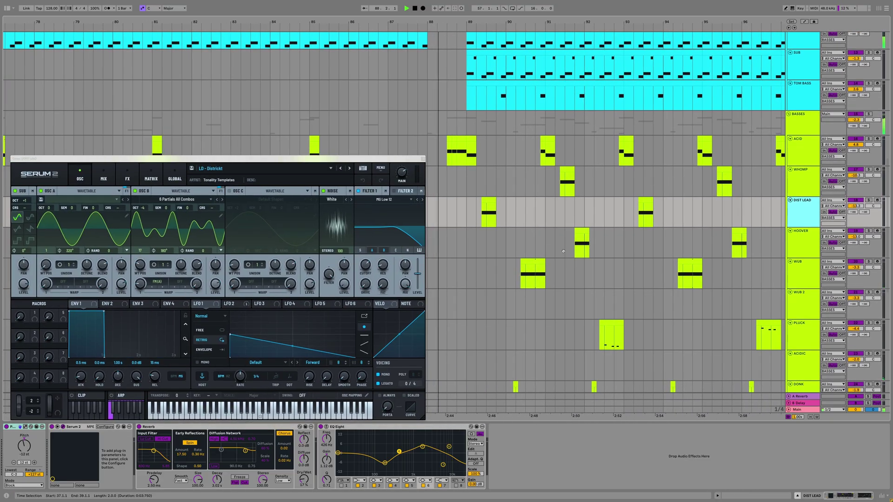
{"action": "scroll", "coordinate": [581, 270], "scroll_direction": "up", "scroll_amount": 1}
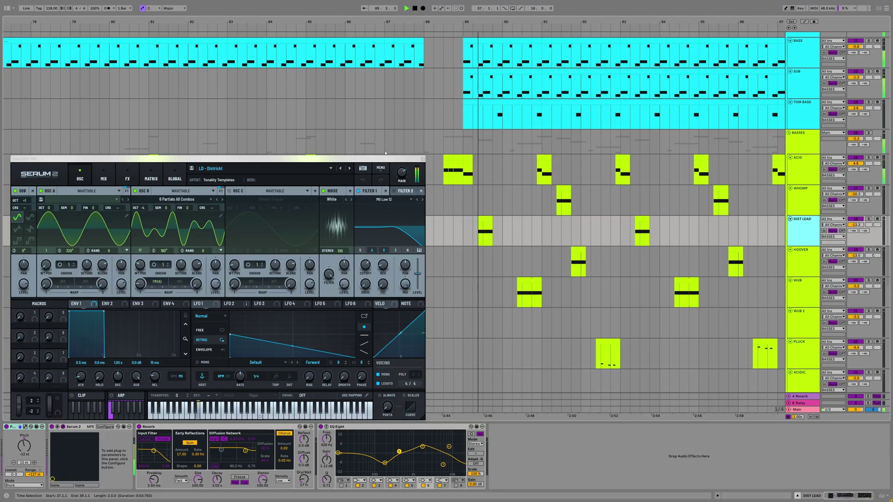
{"action": "key", "text": "super+alt+p"}
{"action": "scroll", "coordinate": [462, 213], "scroll_direction": "down", "scroll_amount": 1}
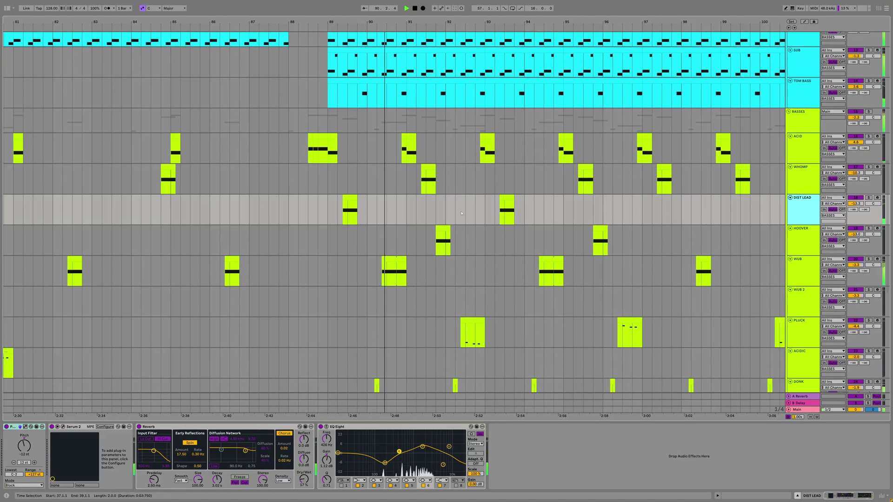
Step: Examine the Serum 2 patch on the HOOVER track from its clip just before bar 92, and close its window
{"action": "left_click", "coordinate": [445, 233]}
{"action": "key", "text": "super+alt+p"}
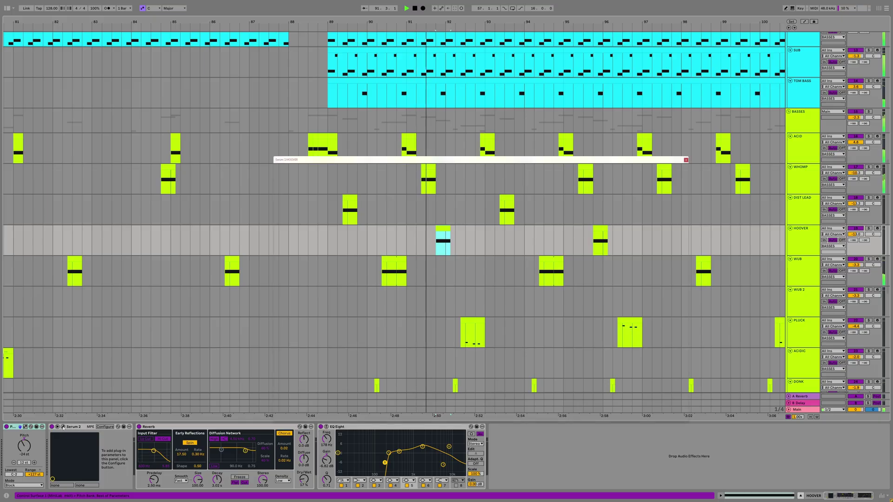
{"action": "left_click_drag", "start_coordinate": [489, 164], "coordinate": [312, 158]}
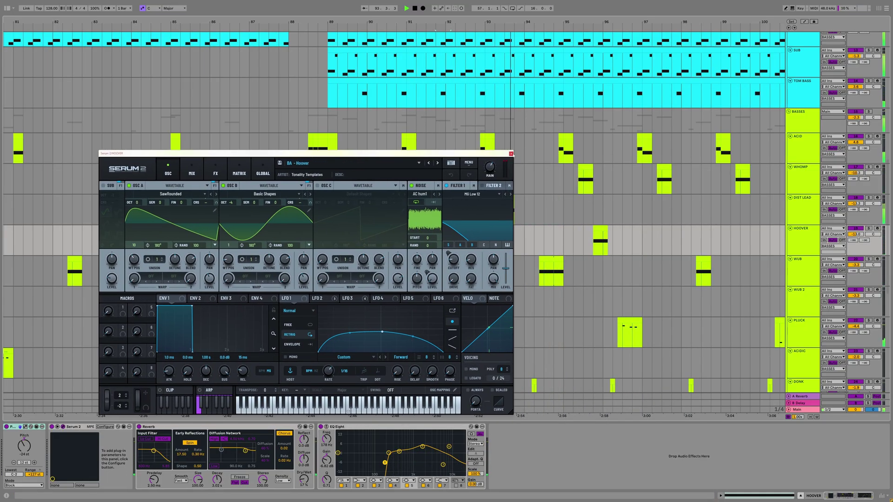
{"action": "left_click", "coordinate": [511, 154]}
Step: Examine the Serum 2 patch on the DONK track, moving its window clear of the clips around bar 100, and close it
{"action": "scroll", "coordinate": [415, 217], "scroll_direction": "up", "scroll_amount": 1}
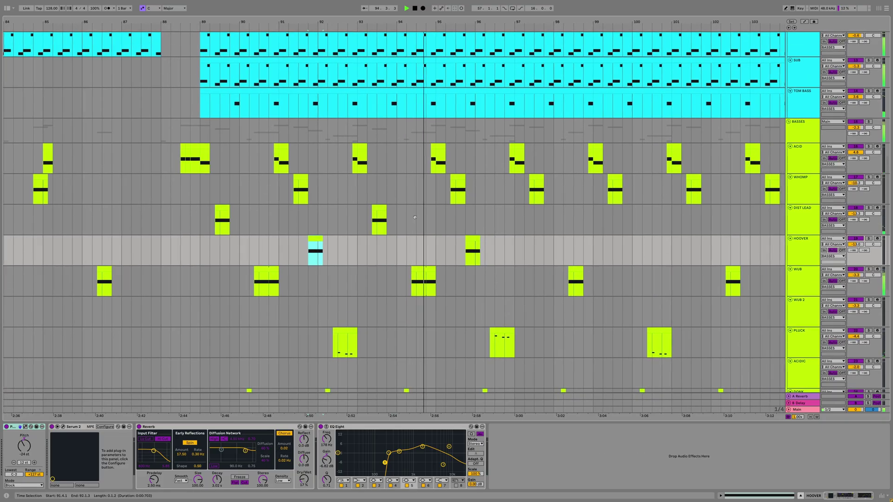
{"action": "scroll", "coordinate": [415, 217], "scroll_direction": "right", "scroll_amount": 3}
{"action": "scroll", "coordinate": [401, 223], "scroll_direction": "down", "scroll_amount": 2}
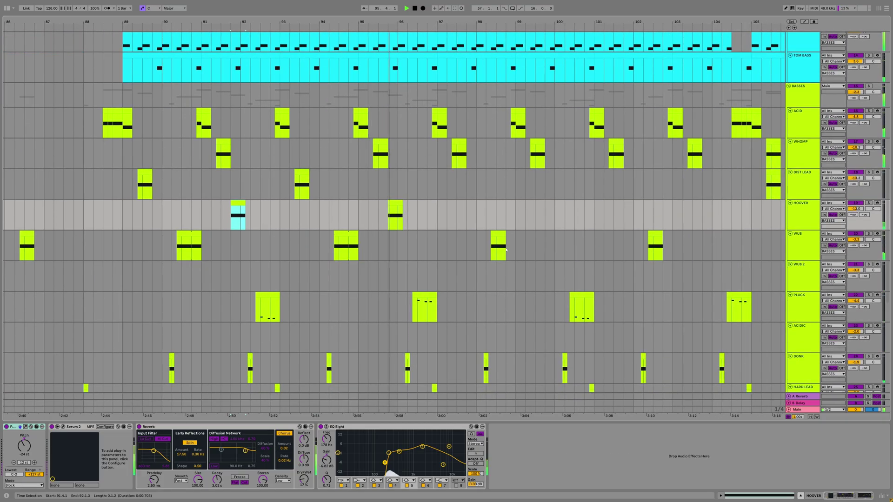
{"action": "scroll", "coordinate": [506, 250], "scroll_direction": "down", "scroll_amount": 3}
{"action": "scroll", "coordinate": [506, 250], "scroll_direction": "right", "scroll_amount": 3}
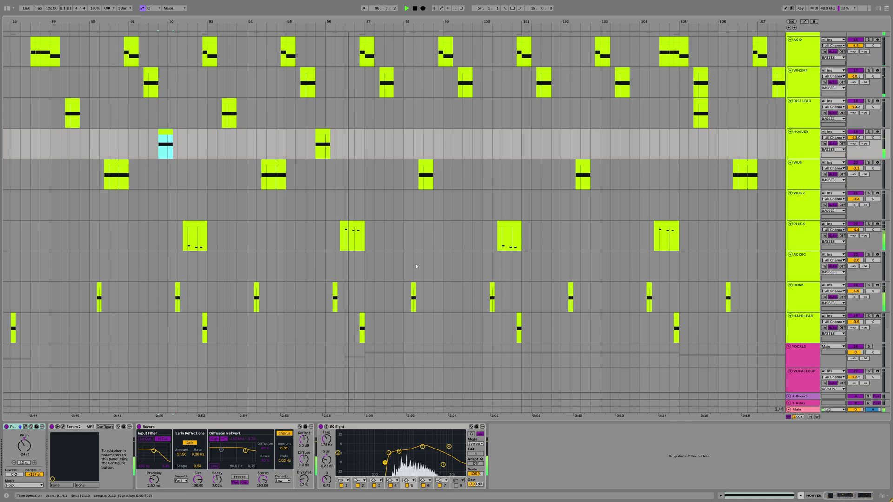
{"action": "left_click", "coordinate": [767, 308]}
{"action": "left_click", "coordinate": [64, 427]}
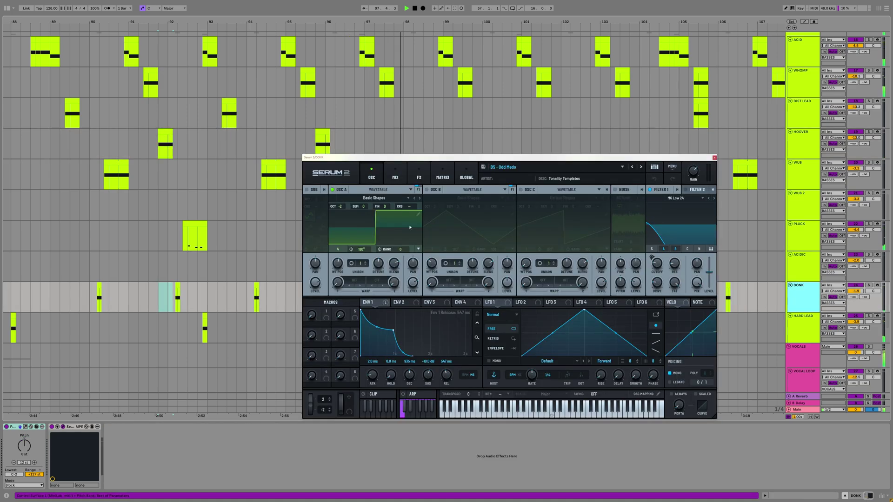
{"action": "left_click_drag", "start_coordinate": [517, 159], "coordinate": [214, 132]}
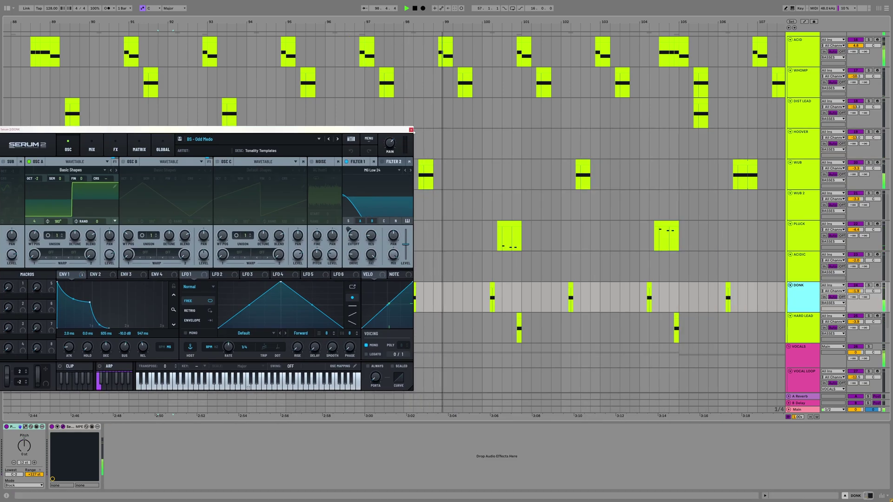
{"action": "scroll", "coordinate": [518, 237], "scroll_direction": "left", "scroll_amount": 3}
{"action": "scroll", "coordinate": [518, 237], "scroll_direction": "up", "scroll_amount": 1}
{"action": "left_click", "coordinate": [544, 303]}
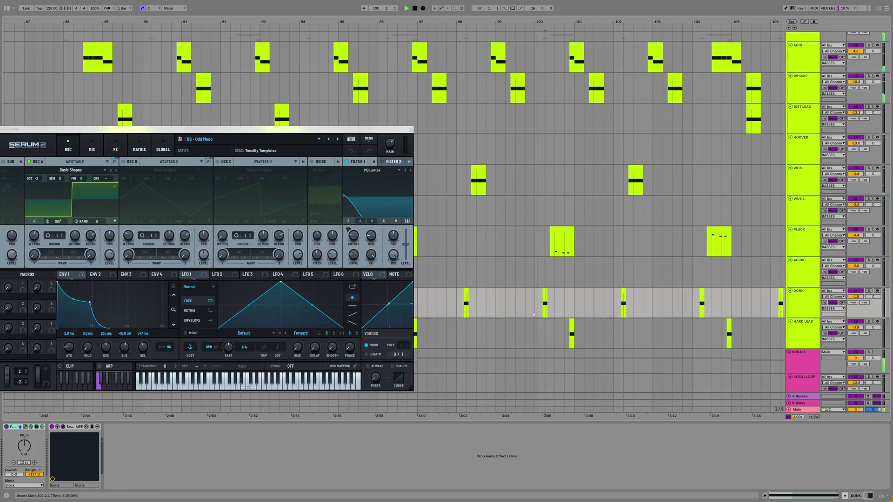
{"action": "left_click", "coordinate": [410, 129]}
Step: Review the bass and lead clips up to bar 110 and show the Roar device on the Main track
{"action": "scroll", "coordinate": [464, 214], "scroll_direction": "up", "scroll_amount": 3}
{"action": "scroll", "coordinate": [464, 213], "scroll_direction": "right", "scroll_amount": 5}
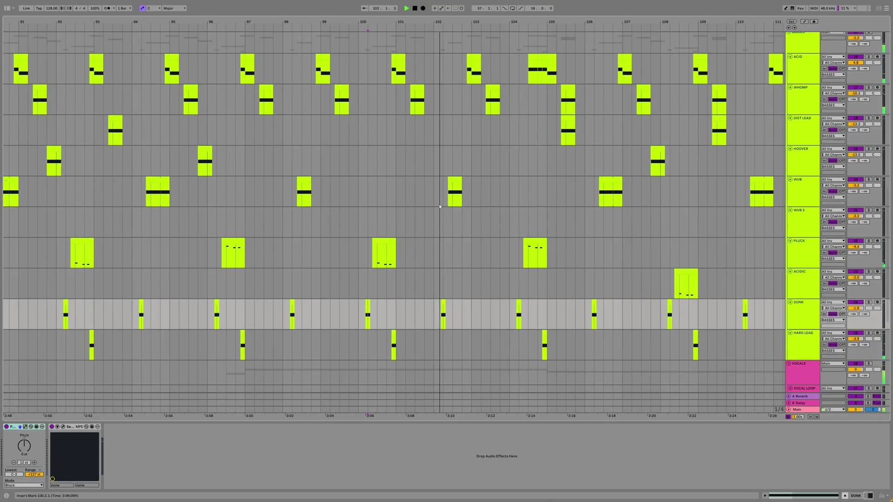
{"action": "scroll", "coordinate": [465, 213], "scroll_direction": "up", "scroll_amount": 2}
{"action": "left_click", "coordinate": [798, 410]}
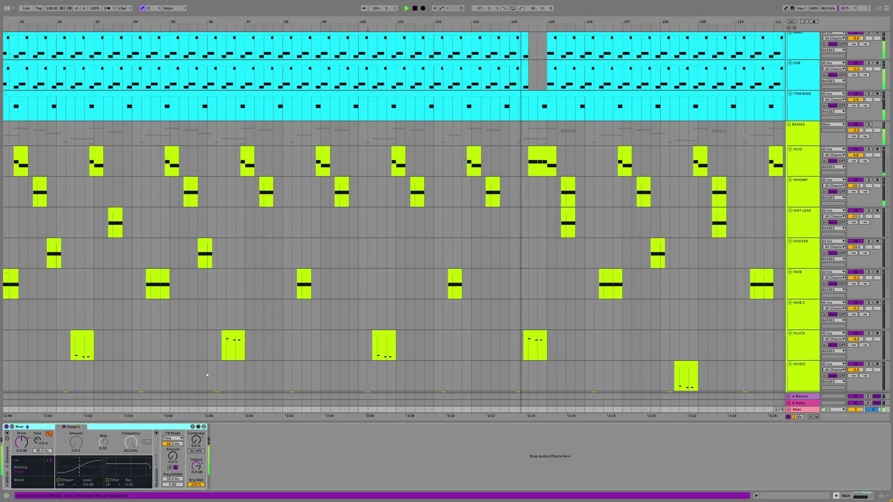
Step: Inspect the SUB track's device chain and its Kickstart 2 sidechain curve, and close the plug-in window
{"action": "scroll", "coordinate": [209, 374], "scroll_direction": "right", "scroll_amount": 6}
{"action": "scroll", "coordinate": [209, 375], "scroll_direction": "up", "scroll_amount": 1}
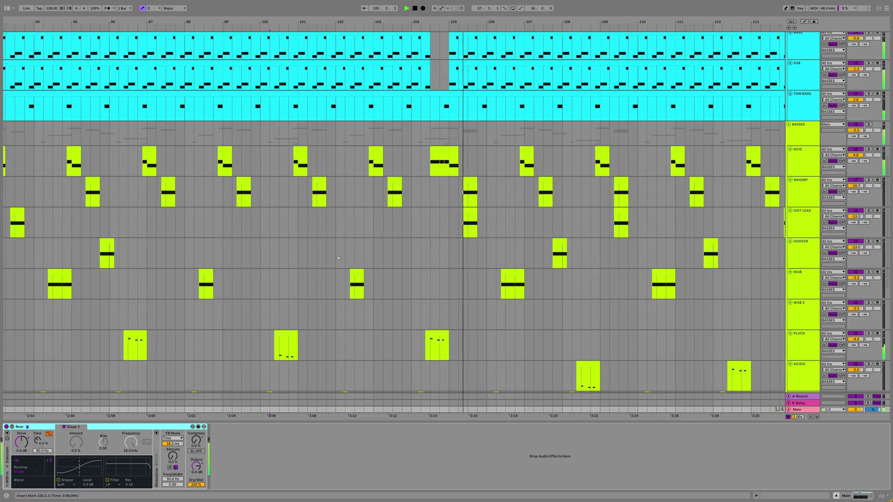
{"action": "scroll", "coordinate": [744, 200], "scroll_direction": "up", "scroll_amount": 4}
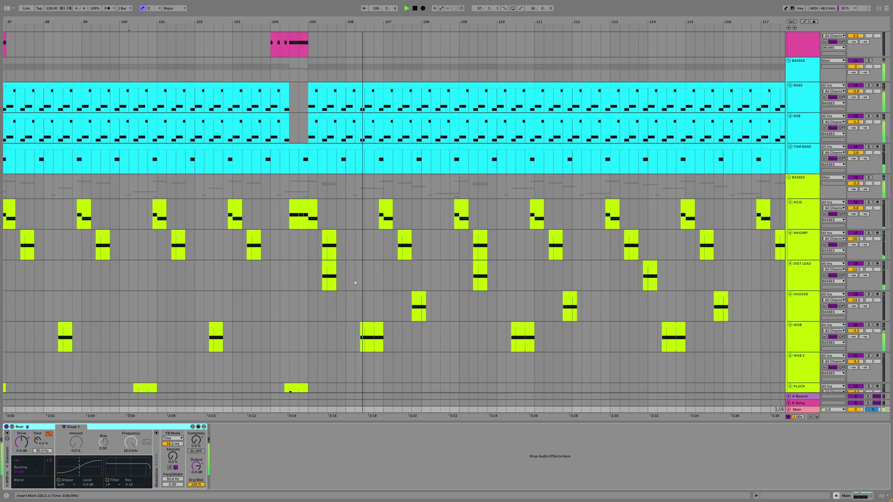
{"action": "left_click", "coordinate": [798, 172]}
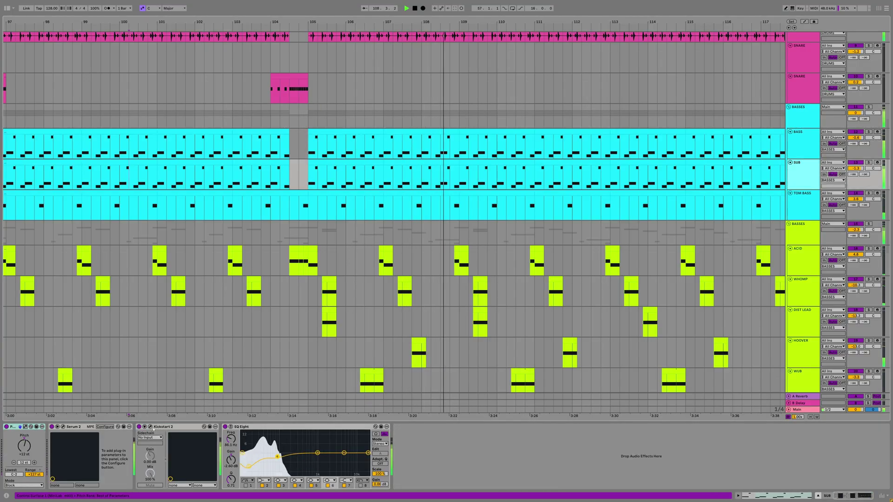
{"action": "left_click", "coordinate": [150, 426]}
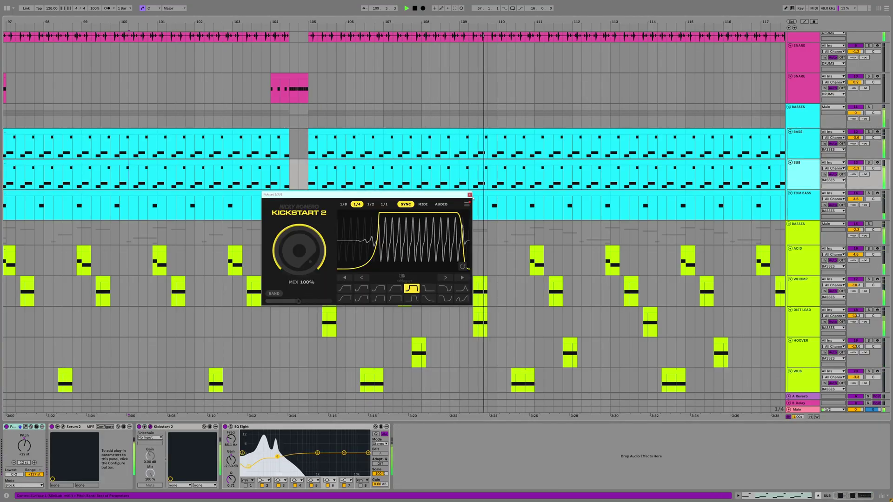
{"action": "left_click", "coordinate": [470, 195]}
Step: Review the drum tracks over a longer section of the arrangement, checking the devices on CLAP, KICK and the DRUMS group
{"action": "scroll", "coordinate": [420, 249], "scroll_direction": "down", "scroll_amount": 1}
{"action": "scroll", "coordinate": [420, 249], "scroll_direction": "right", "scroll_amount": 3}
{"action": "scroll", "coordinate": [419, 249], "scroll_direction": "down", "scroll_amount": 2}
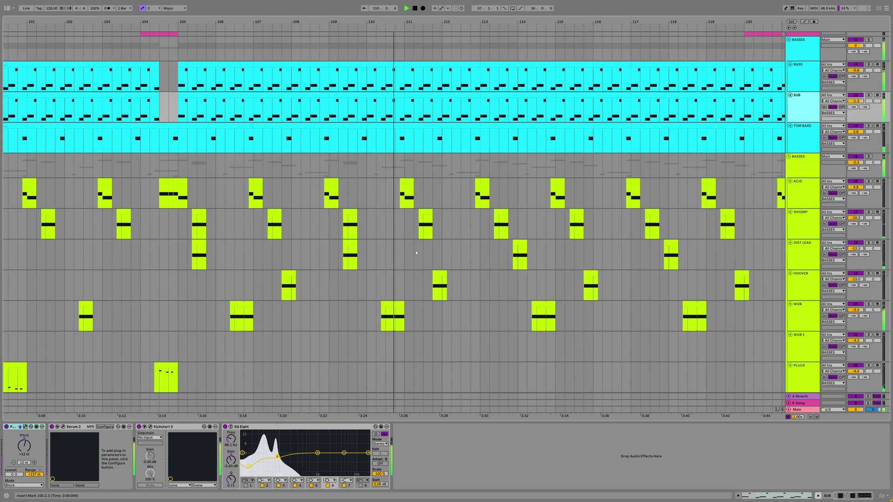
{"action": "left_click_drag", "start_coordinate": [468, 22], "coordinate": [433, 3]}
{"action": "scroll", "coordinate": [473, 278], "scroll_direction": "up", "scroll_amount": 3}
{"action": "scroll", "coordinate": [473, 263], "scroll_direction": "up", "scroll_amount": 4}
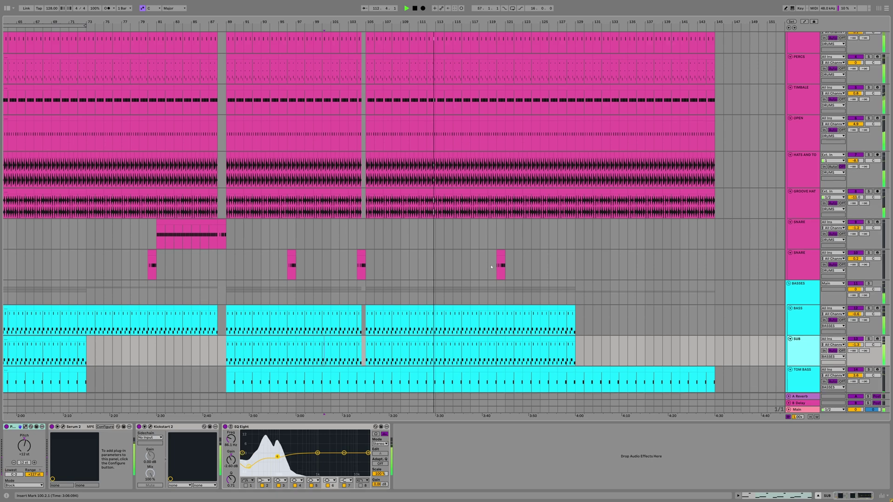
{"action": "left_click", "coordinate": [802, 90]}
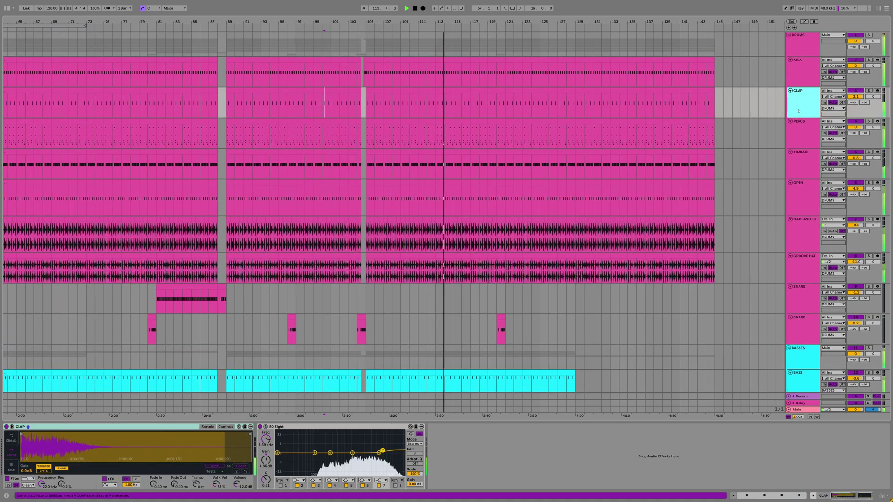
{"action": "left_click", "coordinate": [802, 85]}
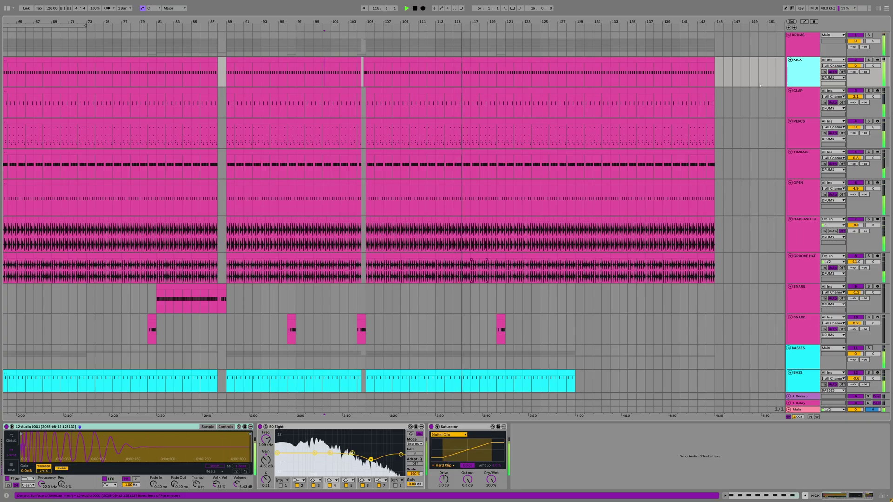
{"action": "left_click", "coordinate": [806, 49]}
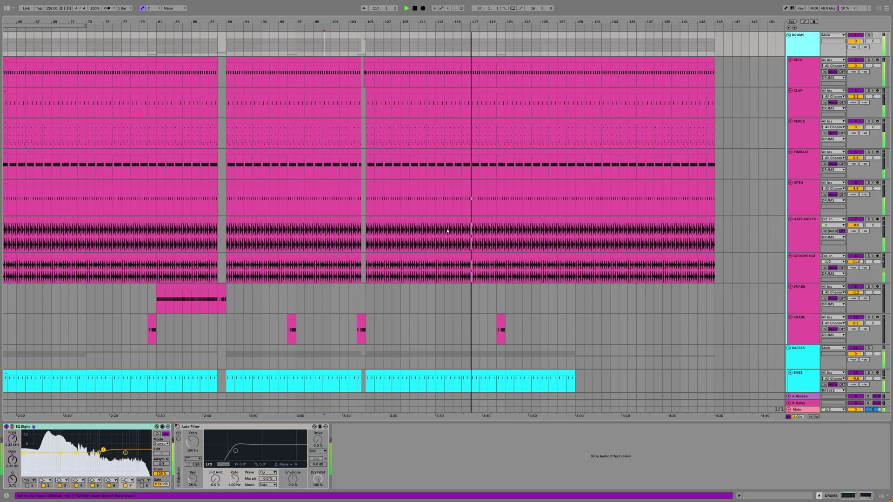
Step: With the whole arrangement in view, collapse the lime BASSES, VOCALS, DRUMS and cyan BASSES groups
{"action": "scroll", "coordinate": [447, 232], "scroll_direction": "down", "scroll_amount": 10}
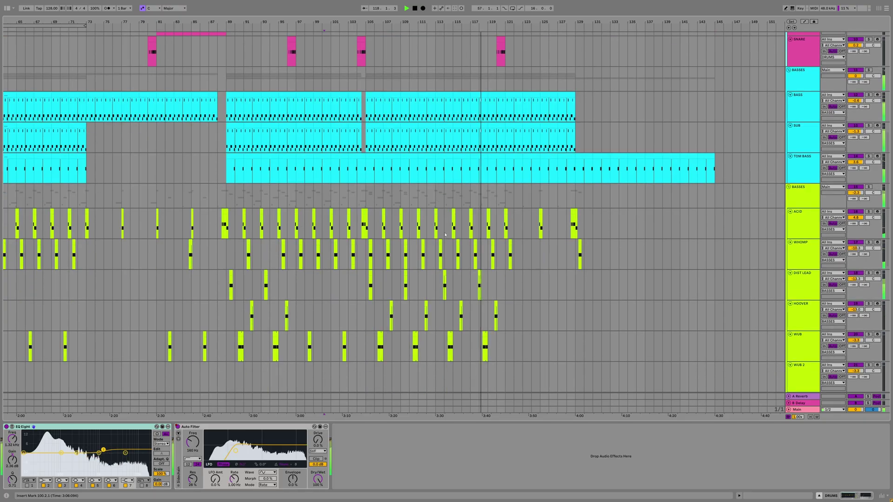
{"action": "scroll", "coordinate": [445, 235], "scroll_direction": "down", "scroll_amount": 12}
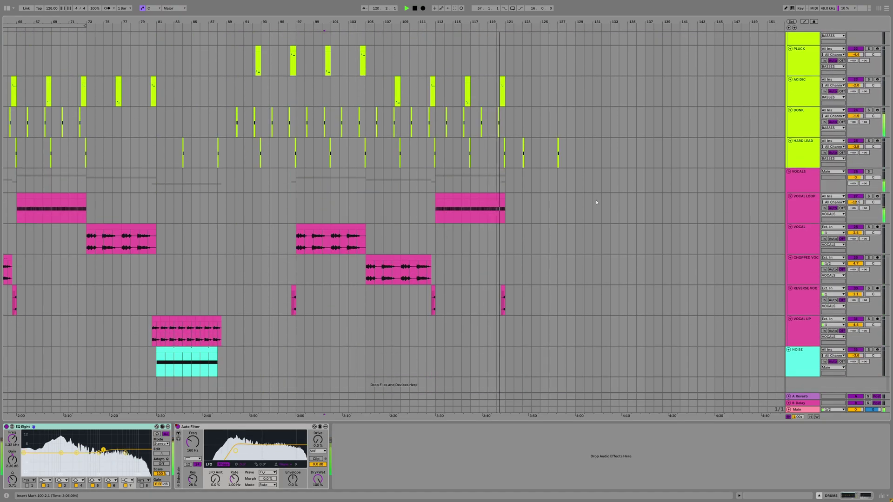
{"action": "key", "text": "minus"}
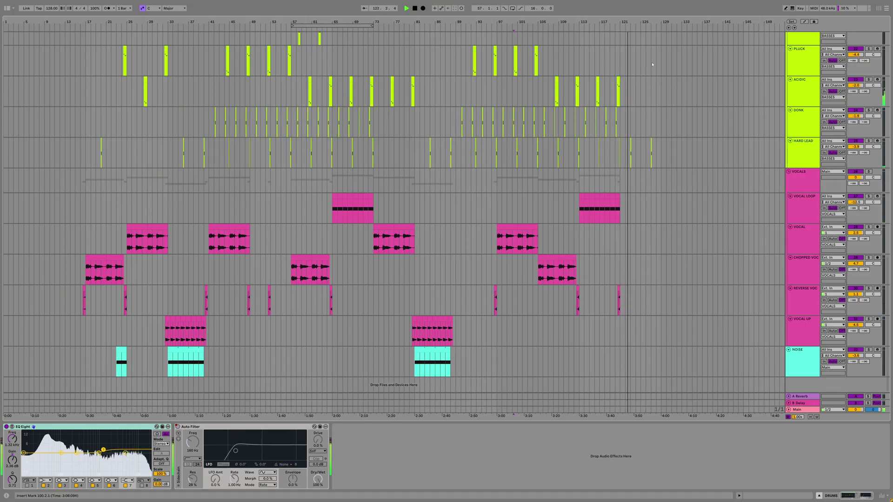
{"action": "scroll", "coordinate": [734, 159], "scroll_direction": "up", "scroll_amount": 10}
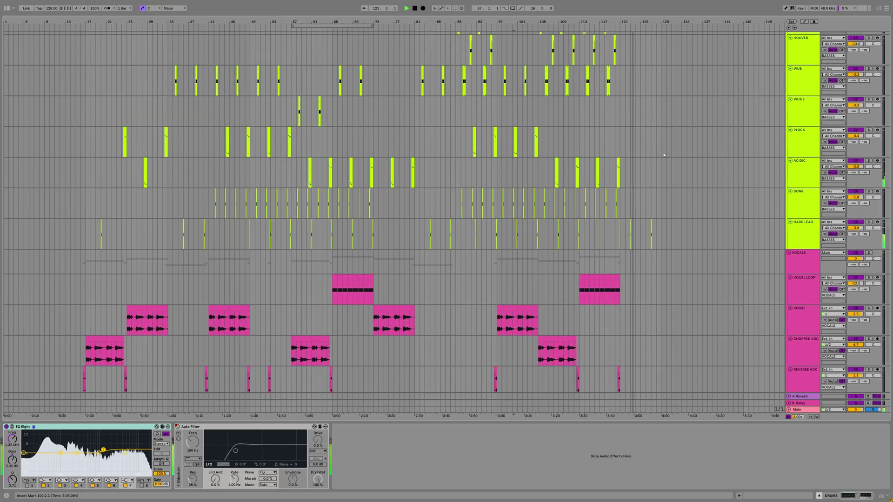
{"action": "scroll", "coordinate": [734, 159], "scroll_direction": "up", "scroll_amount": 2}
{"action": "left_click", "coordinate": [789, 142]}
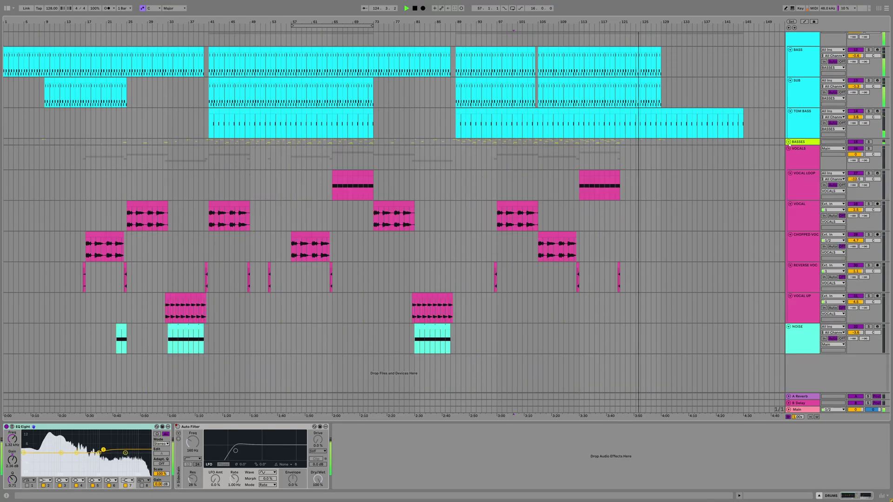
{"action": "scroll", "coordinate": [789, 149], "scroll_direction": "up", "scroll_amount": 1}
{"action": "left_click", "coordinate": [789, 160]}
{"action": "scroll", "coordinate": [785, 148], "scroll_direction": "up", "scroll_amount": 10}
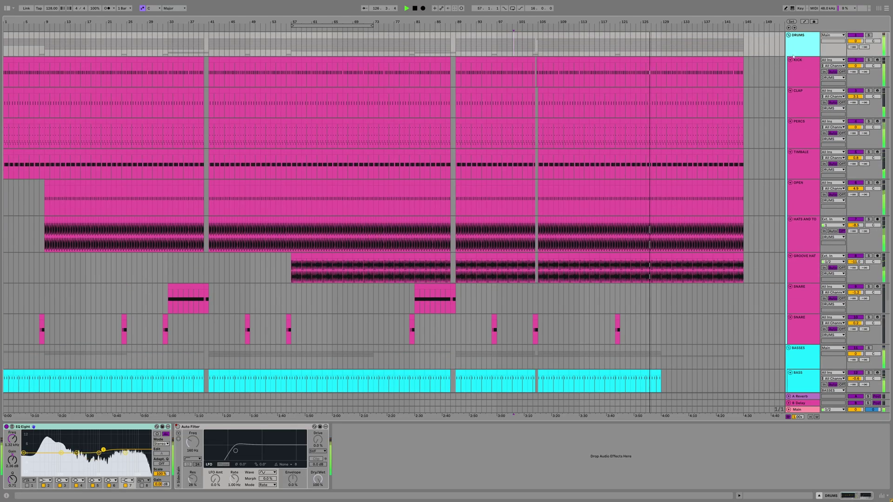
{"action": "left_click", "coordinate": [789, 35]}
{"action": "left_click", "coordinate": [789, 42]}
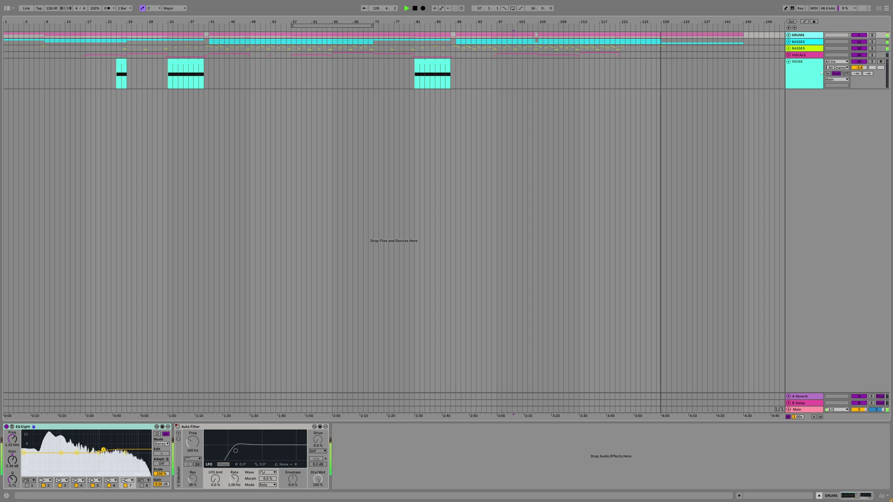
Step: Examine the Serum 2 noise patch on the NOISE track, moving its window below the clips, and close it
{"action": "left_click", "coordinate": [821, 73]}
{"action": "left_click", "coordinate": [18, 427]}
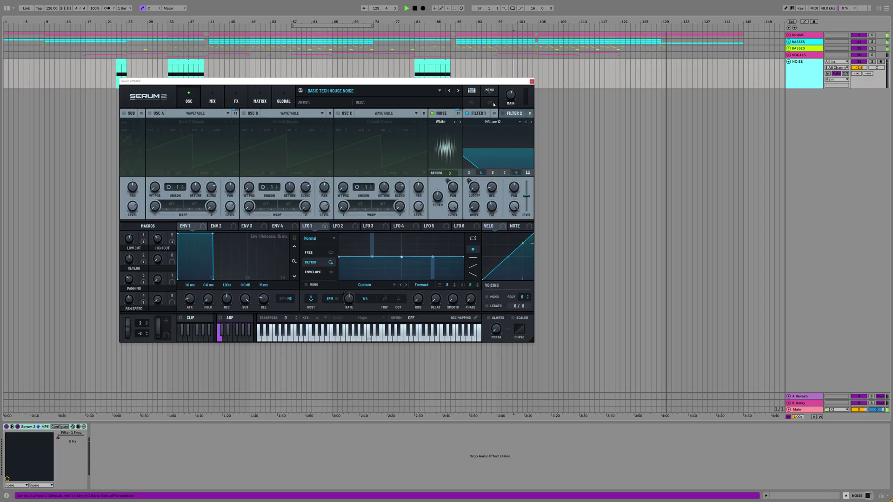
{"action": "left_click_drag", "start_coordinate": [494, 81], "coordinate": [569, 128]}
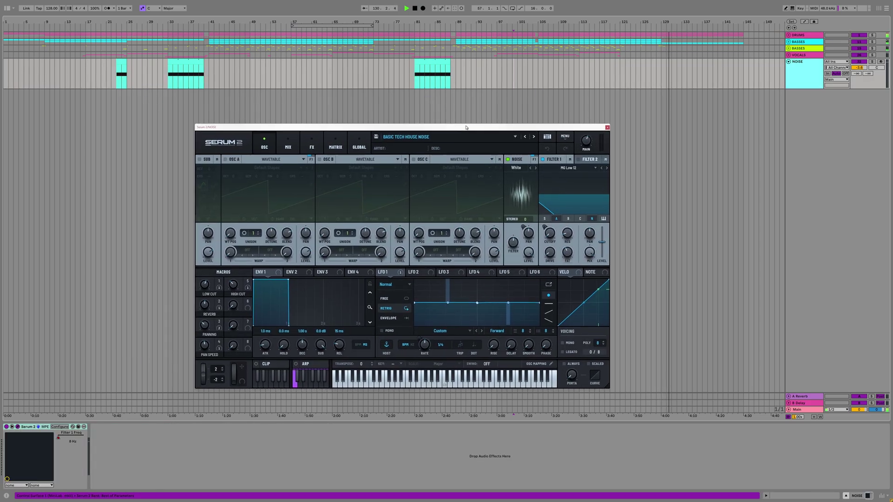
{"action": "left_click", "coordinate": [607, 127]}
Step: Check the devices on Main and the DRUMS group, and those on TOM BASS and ACID inside the expanded BASSES groups
{"action": "left_click", "coordinate": [797, 410]}
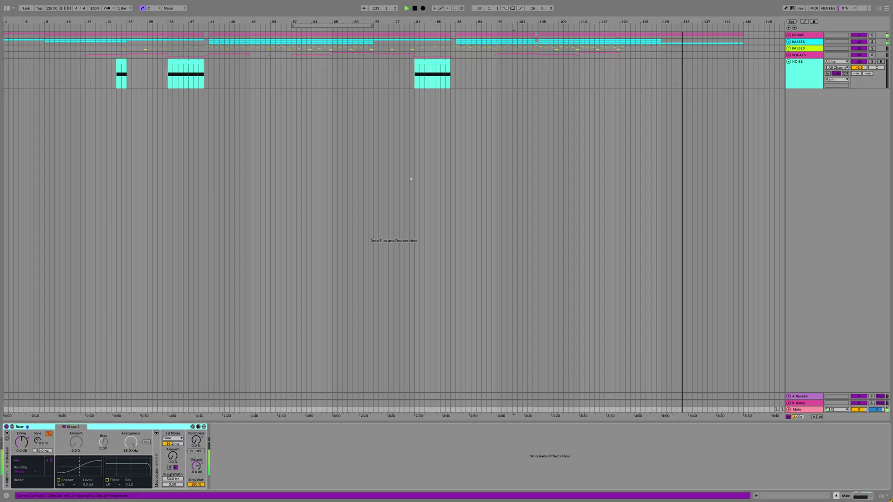
{"action": "left_click", "coordinate": [798, 35]}
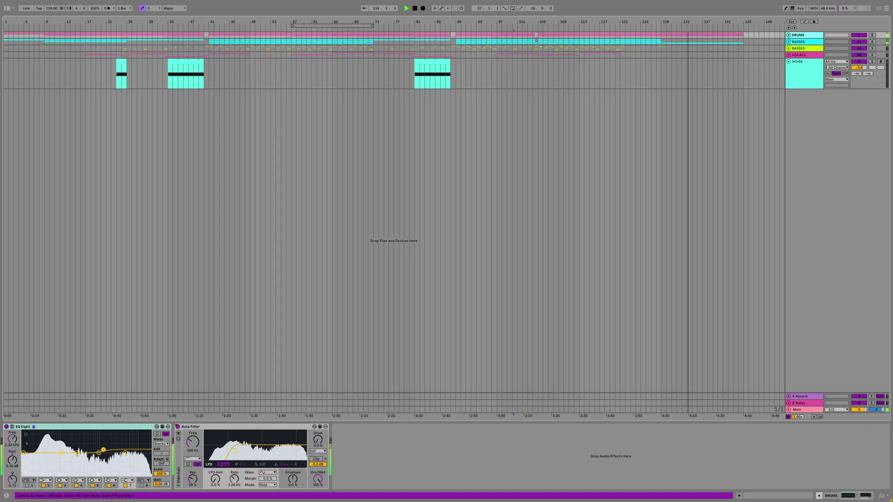
{"action": "left_click", "coordinate": [789, 42]}
{"action": "left_click", "coordinate": [764, 152]}
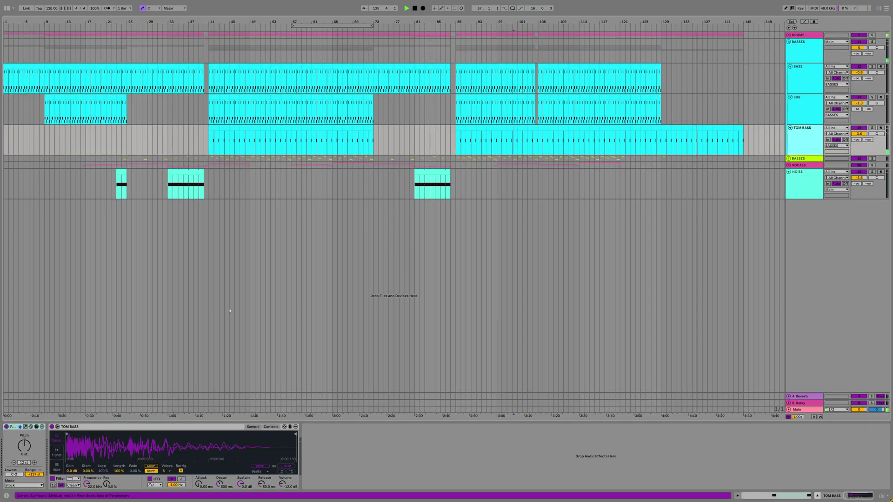
{"action": "left_click", "coordinate": [789, 159]}
{"action": "left_click", "coordinate": [800, 171]}
{"action": "left_click", "coordinate": [796, 190]}
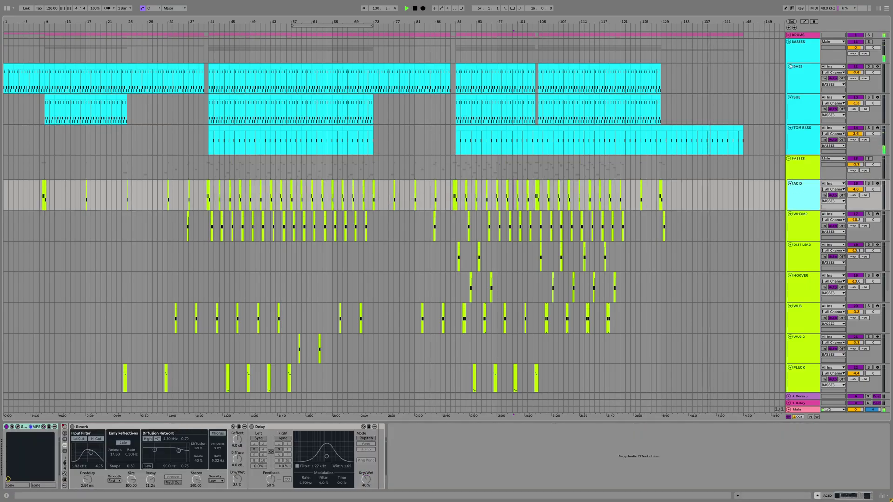
Step: Collapse both BASSES groups and fold the NOISE track
{"action": "left_click", "coordinate": [789, 42]}
{"action": "left_click", "coordinate": [789, 48]}
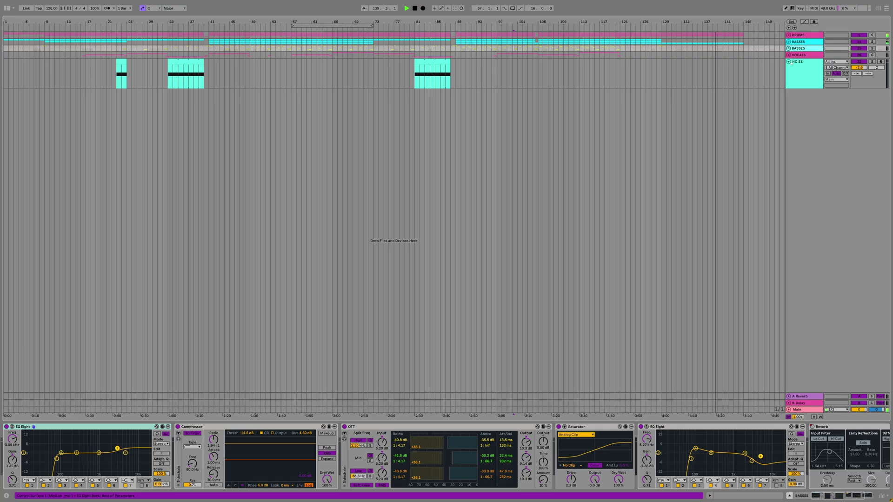
{"action": "left_click", "coordinate": [789, 61]}
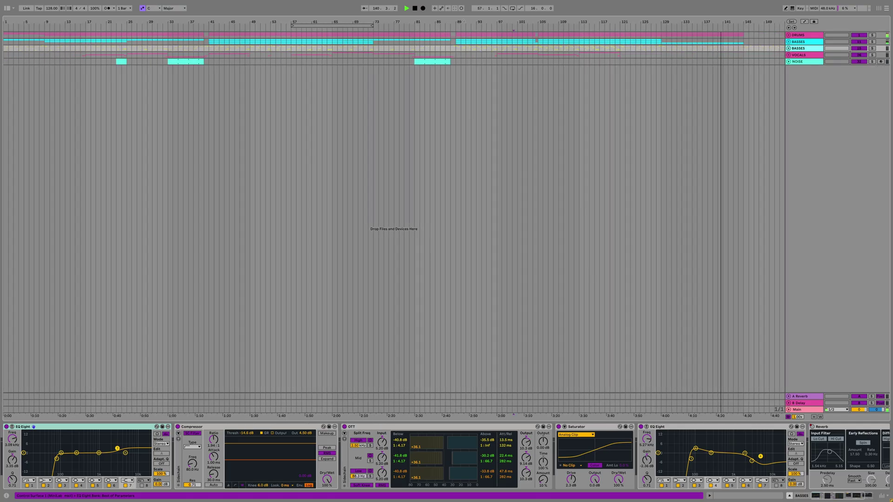